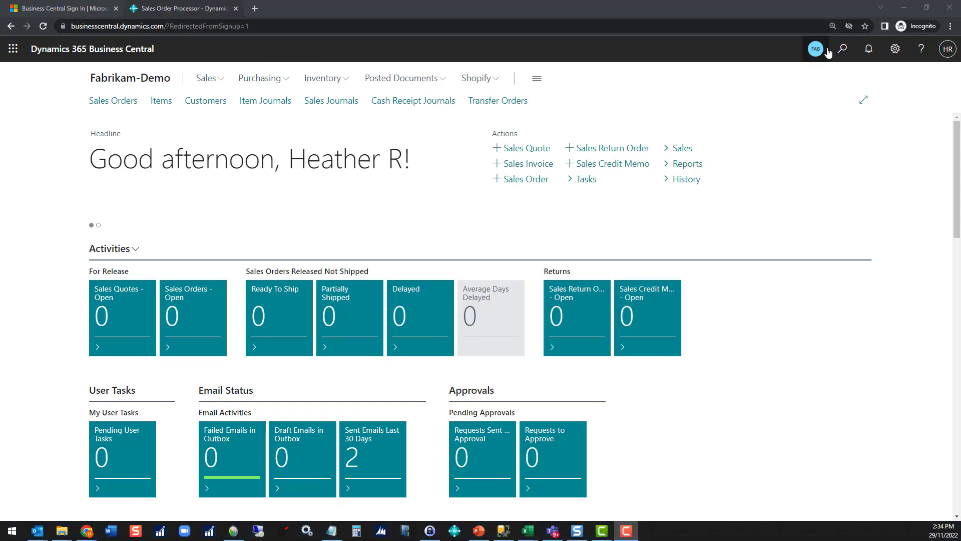
Open the INS Vehicle Insurance card from the Deferral Templates list to see its 12-period schedule.
click(842, 53)
text(d)
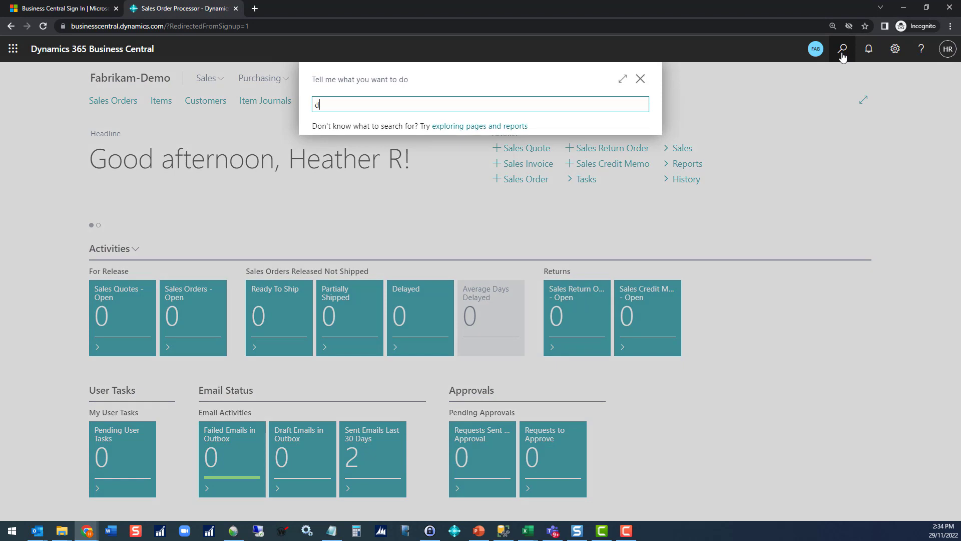
text(ef tem)
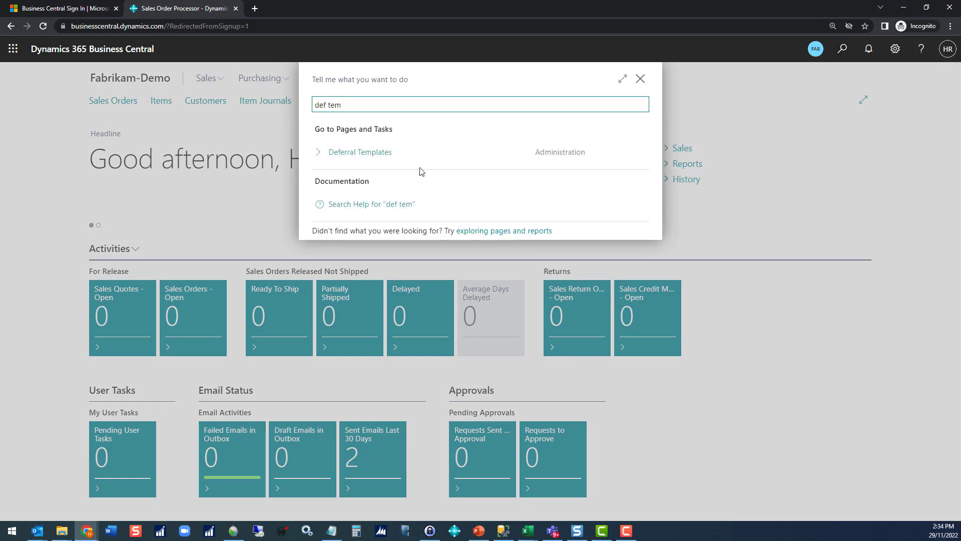
click(329, 152)
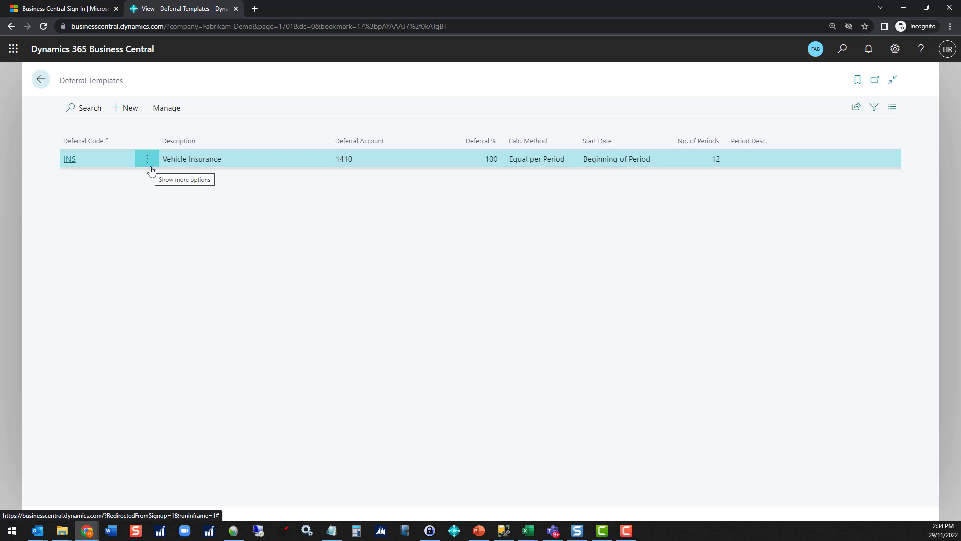
click(69, 162)
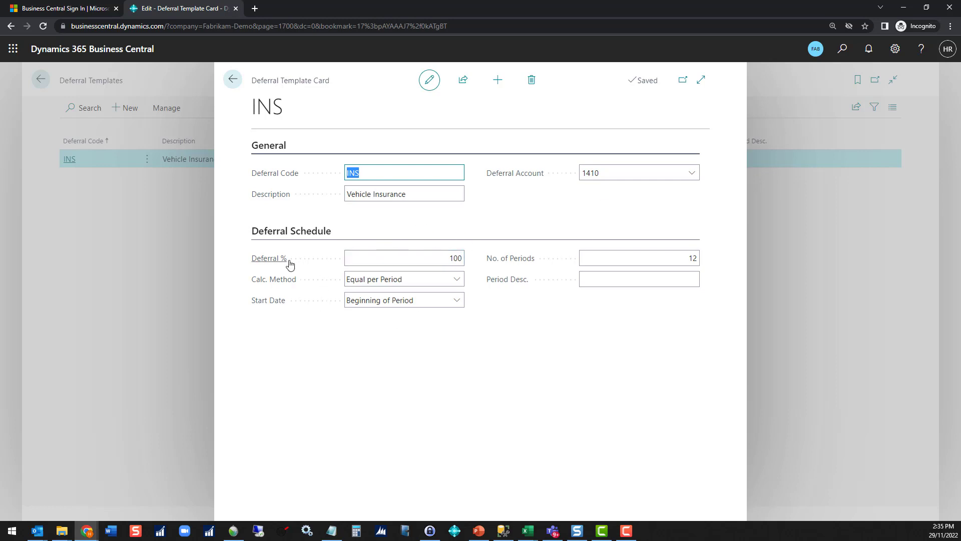
click(426, 259)
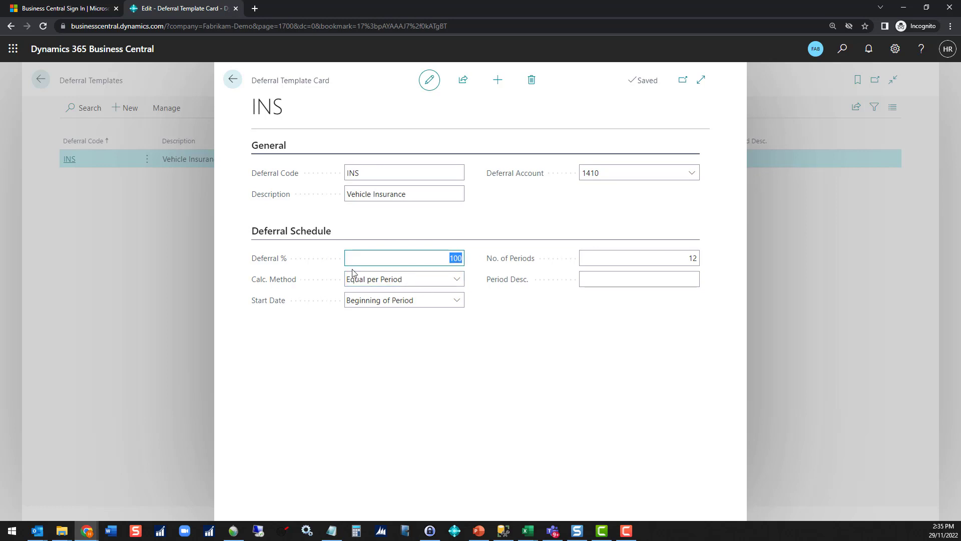
click(428, 282)
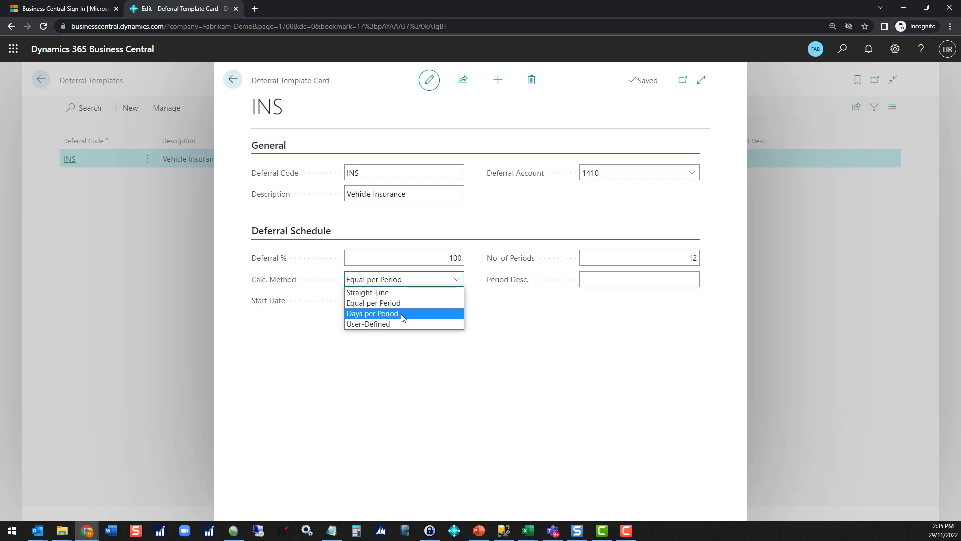
click(440, 328)
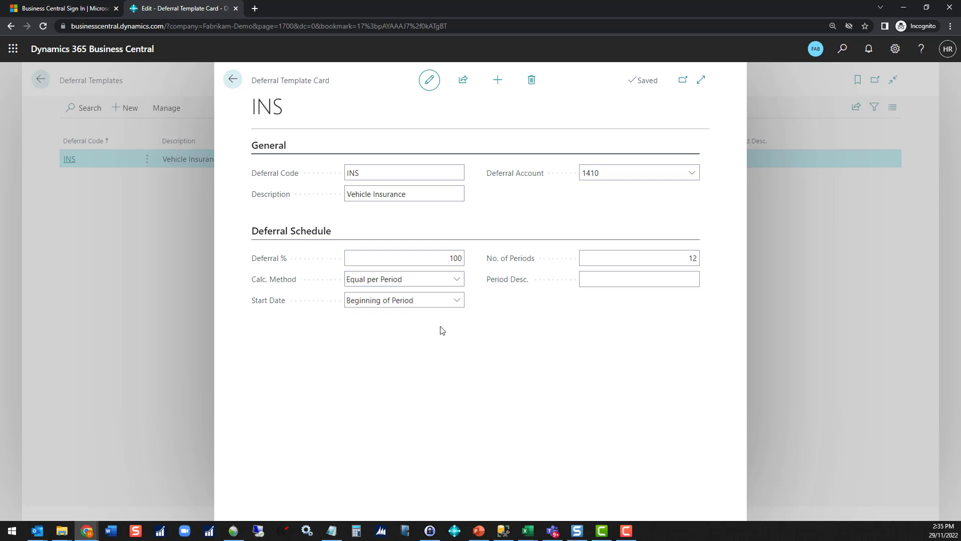
click(431, 303)
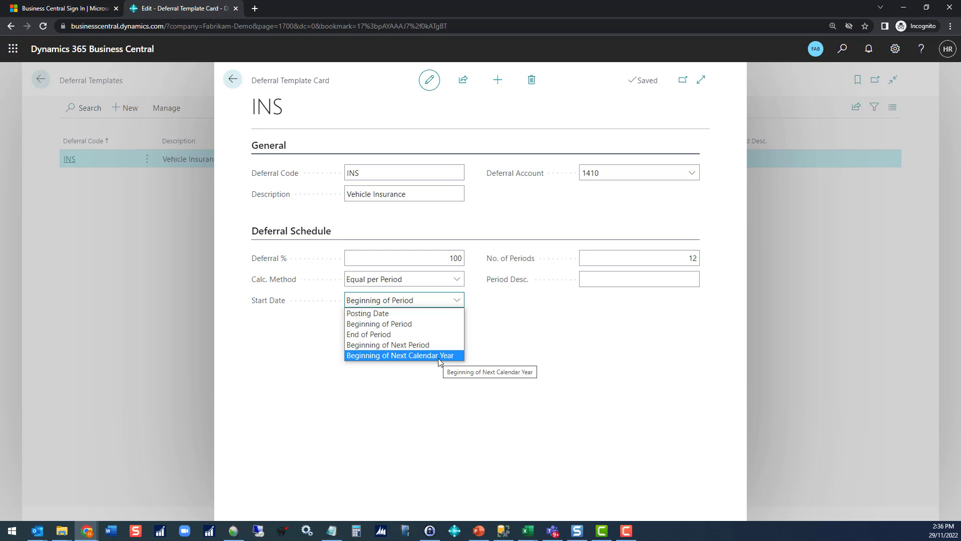
key(Escape)
click(668, 260)
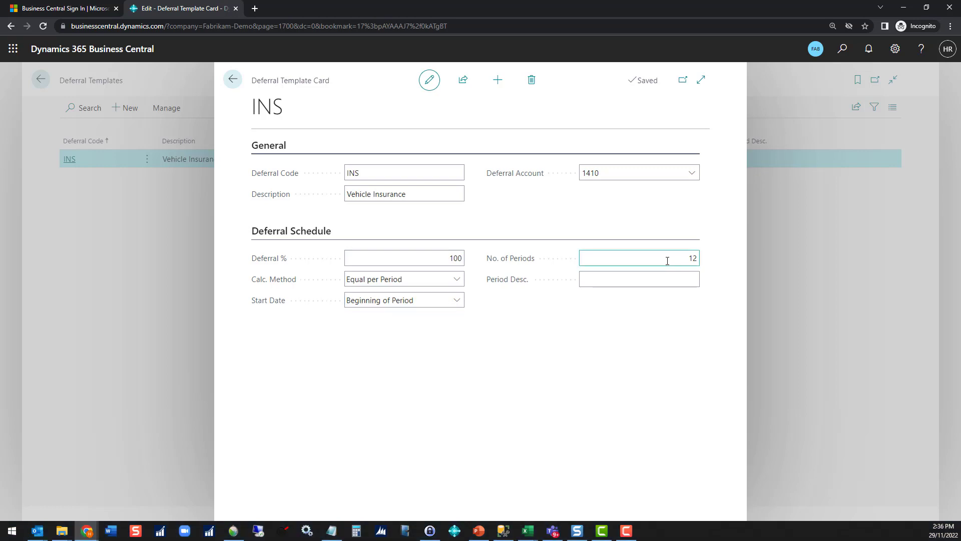
click(703, 260)
click(642, 282)
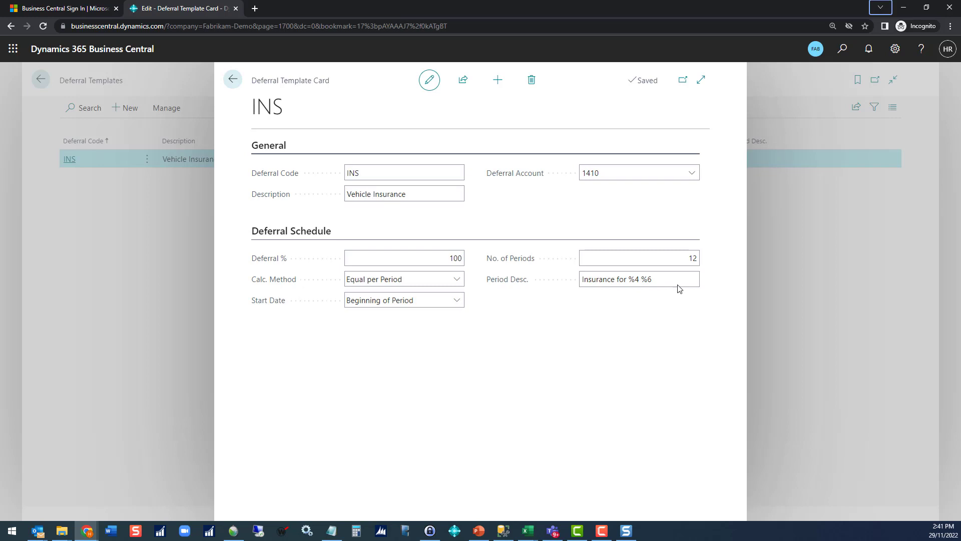
Enter 'Insurance for %4 %6' as the INS template's period description.
click(666, 278)
key(F10)
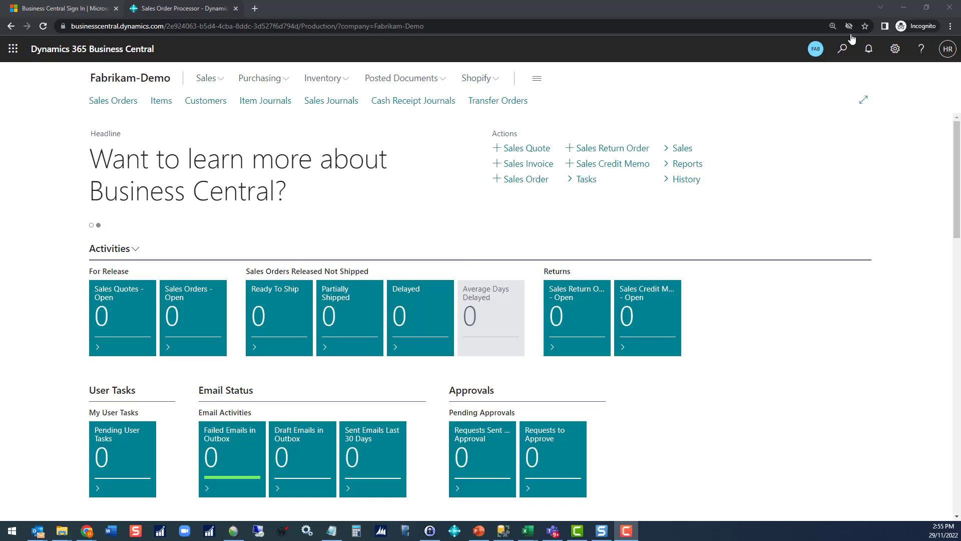
In General Ledger Setup, set Allow Posting To and Allow Deferral Posting To to 30/11/2022.
click(844, 49)
text(gen)
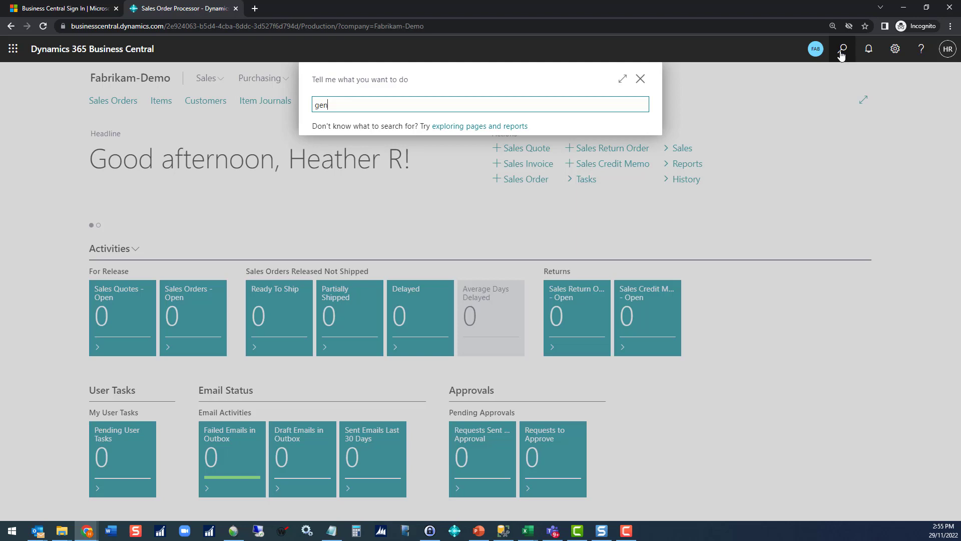
text( led set)
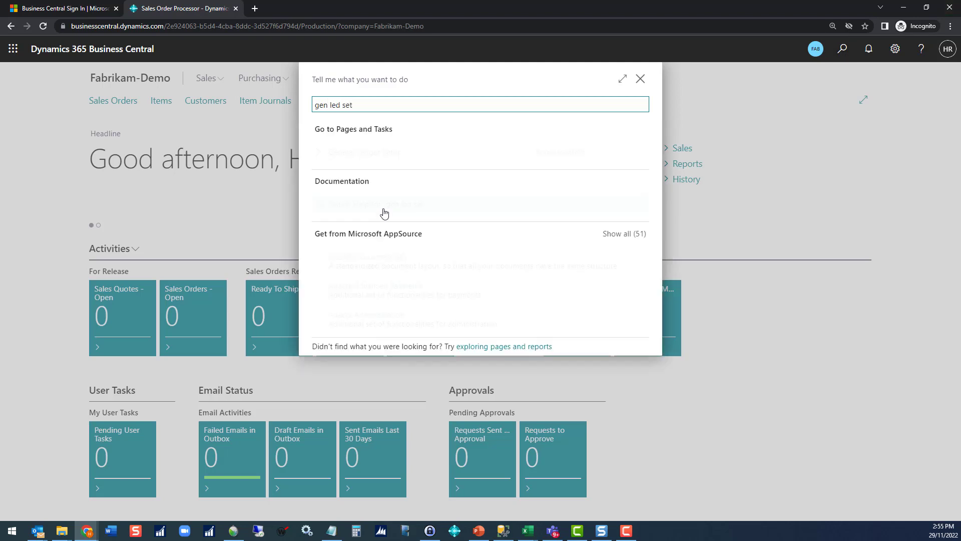
click(360, 152)
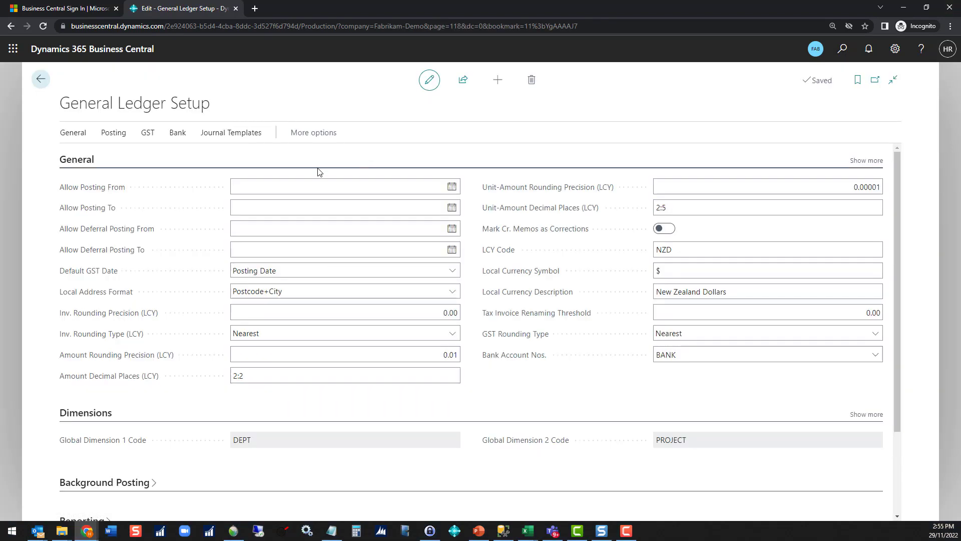
click(253, 248)
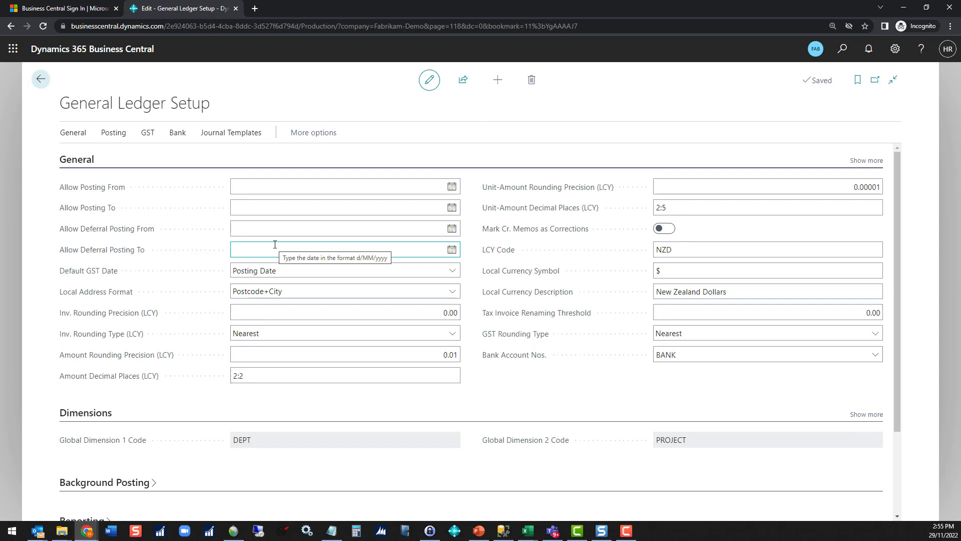
click(267, 206)
text(30)
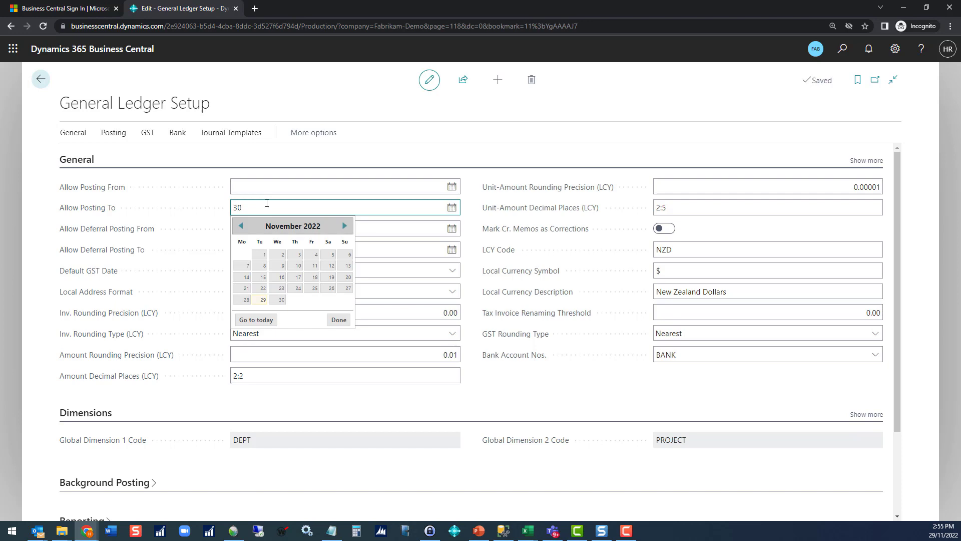
text(112022)
key(Tab)
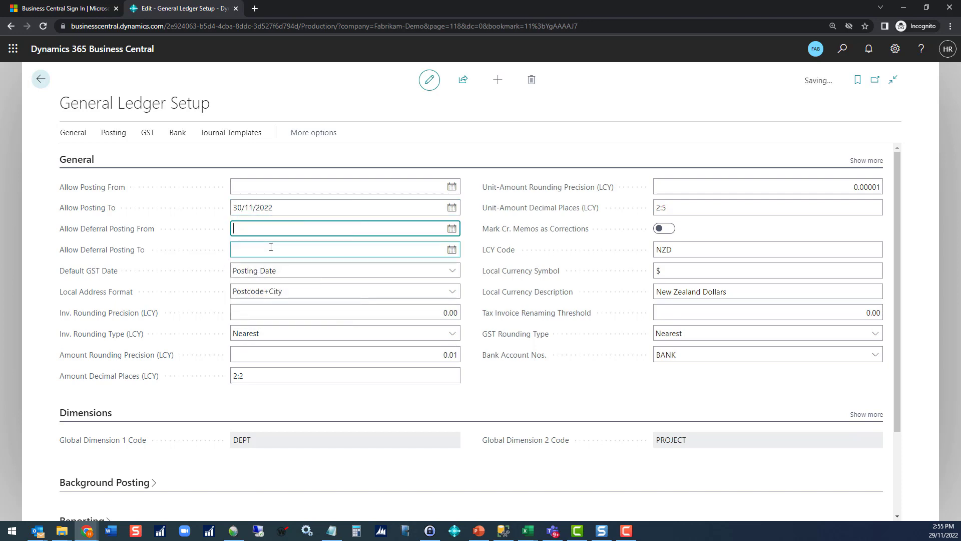
click(269, 248)
text(30/11/2022)
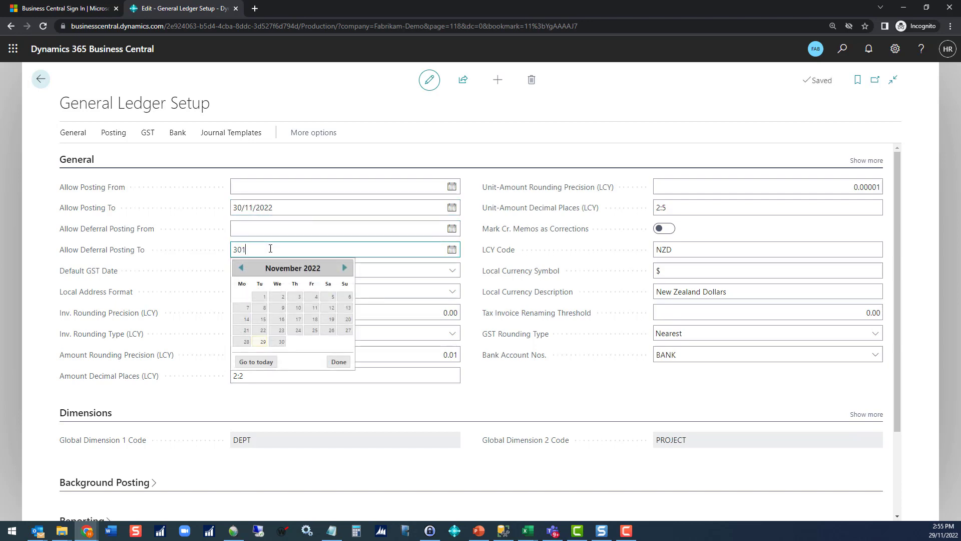
key(Tab)
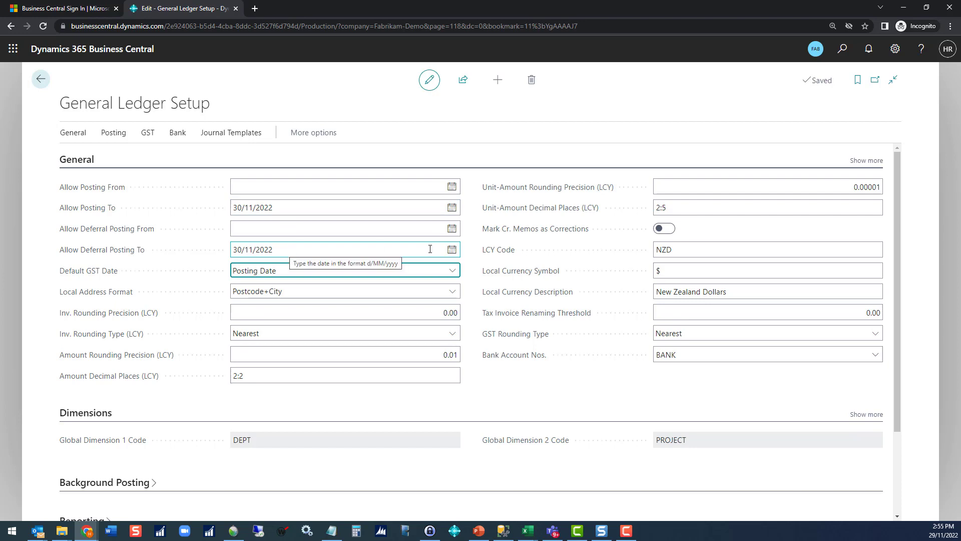
click(41, 78)
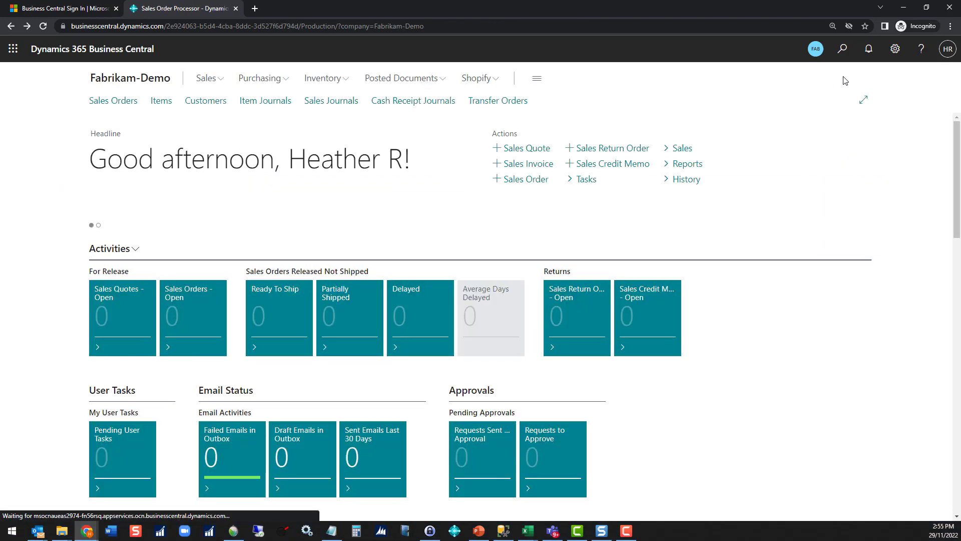
click(843, 49)
text(user s)
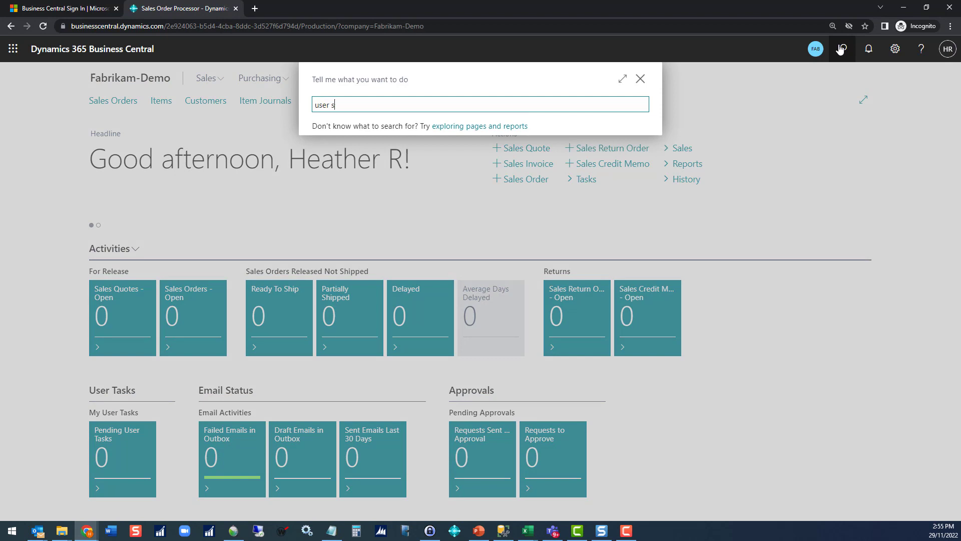
text(et)
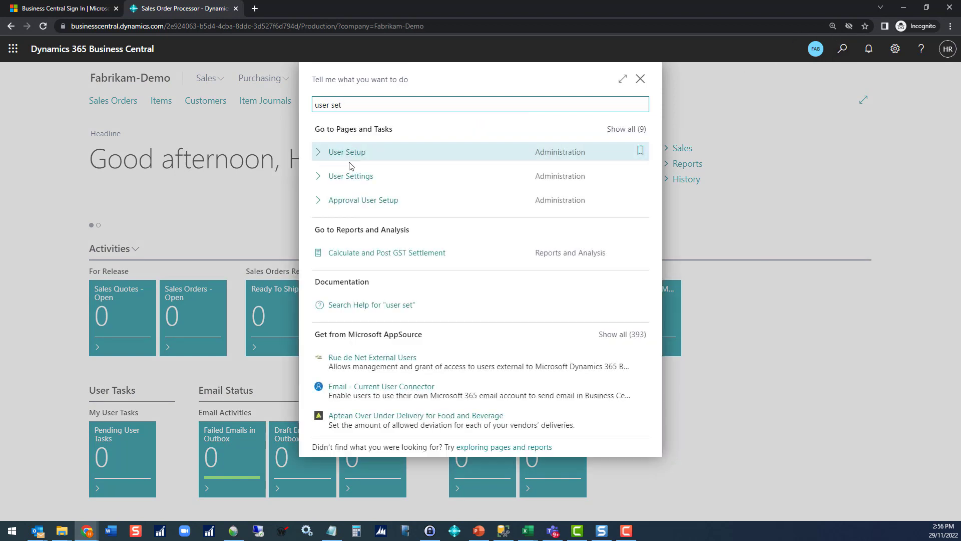
click(347, 154)
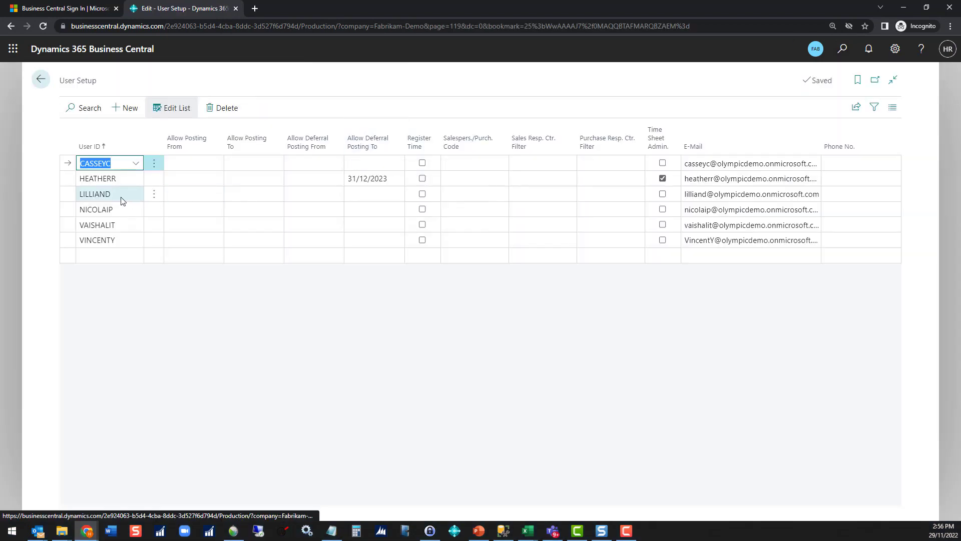
click(120, 180)
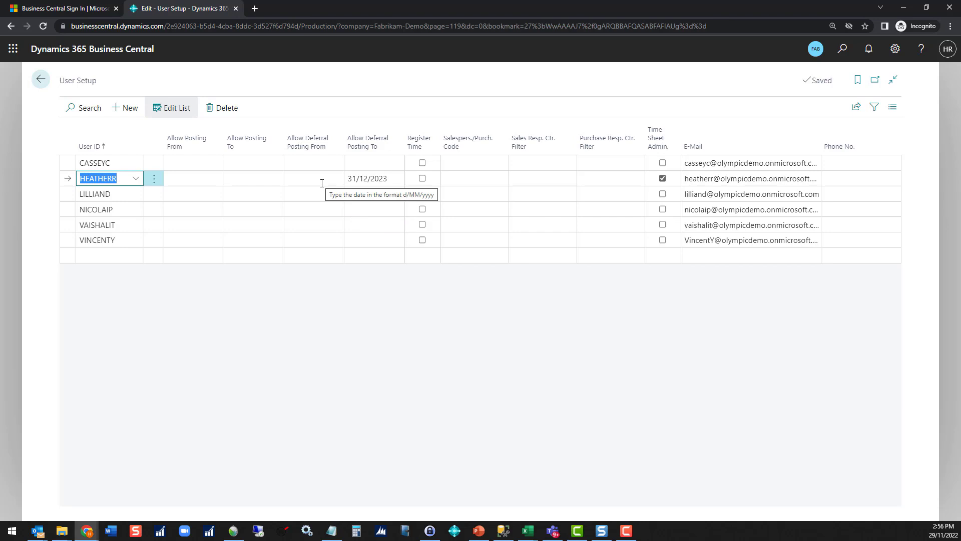
click(34, 87)
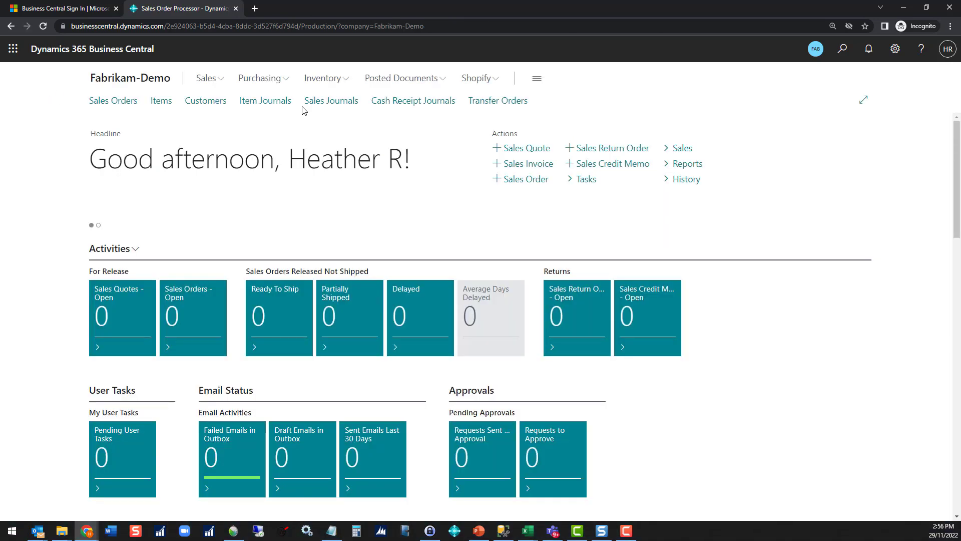
click(285, 81)
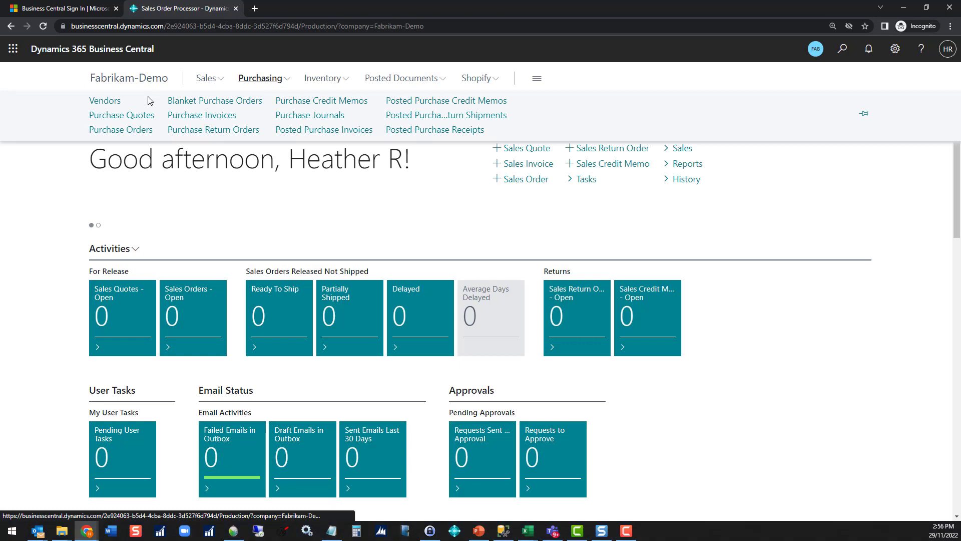
click(184, 117)
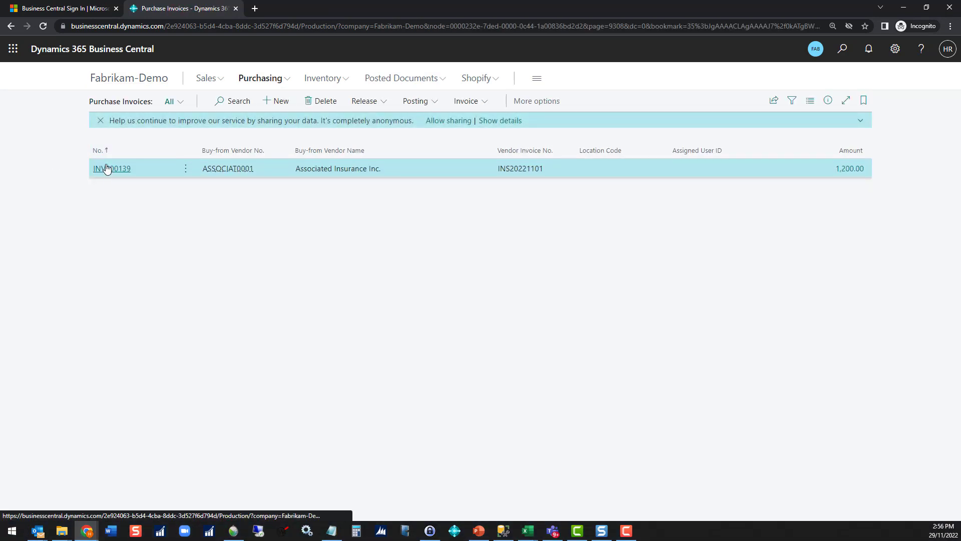
click(108, 168)
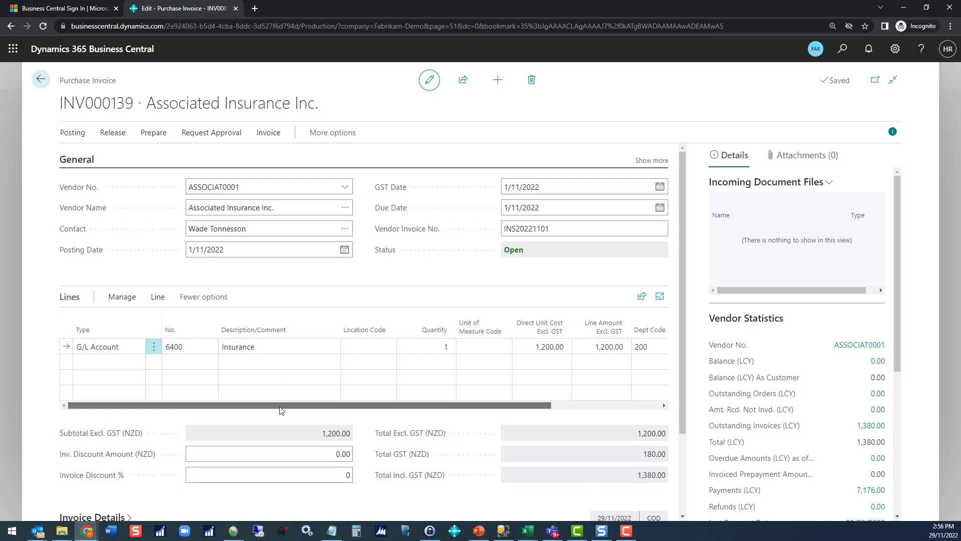
click(189, 346)
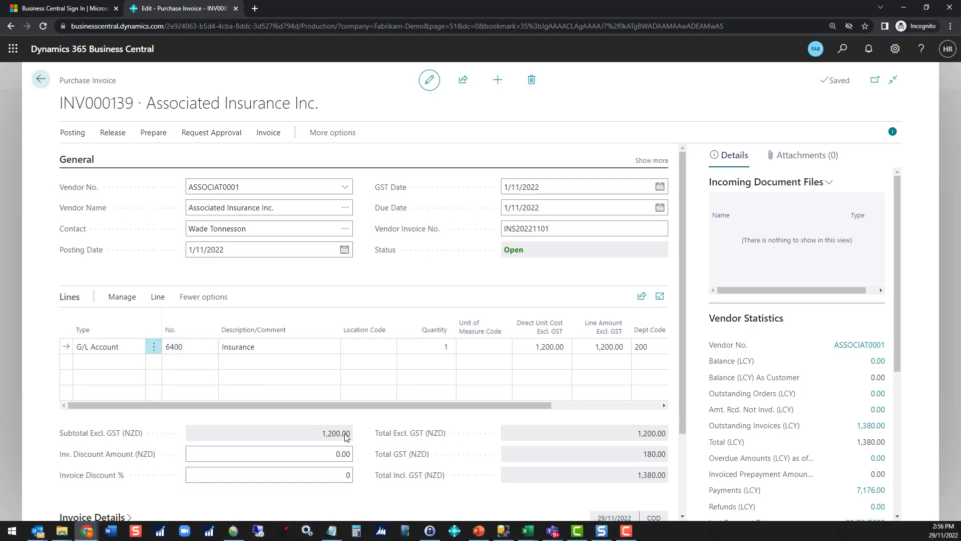
drag(352, 406, 460, 406)
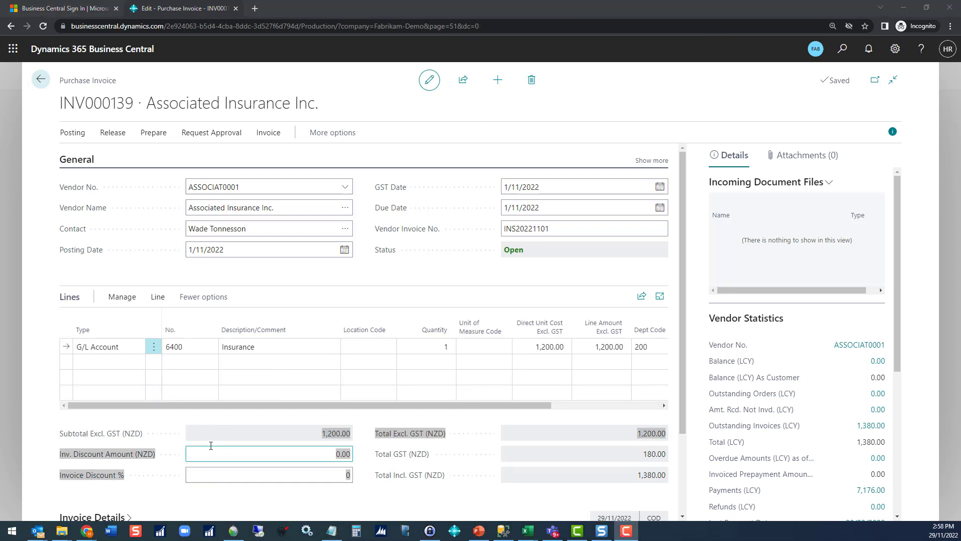
Post invoice INV000139 without opening the posted invoice afterwards.
click(81, 136)
click(71, 154)
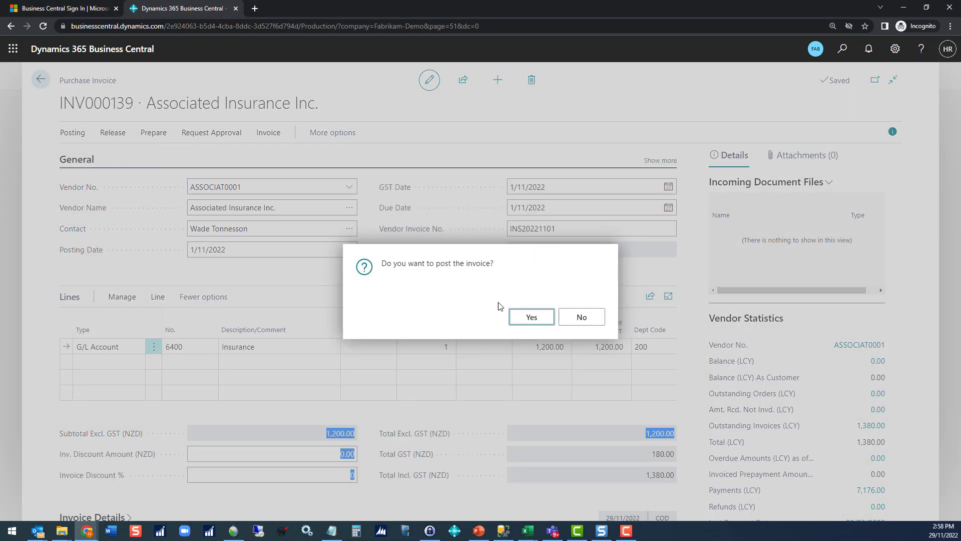
click(529, 318)
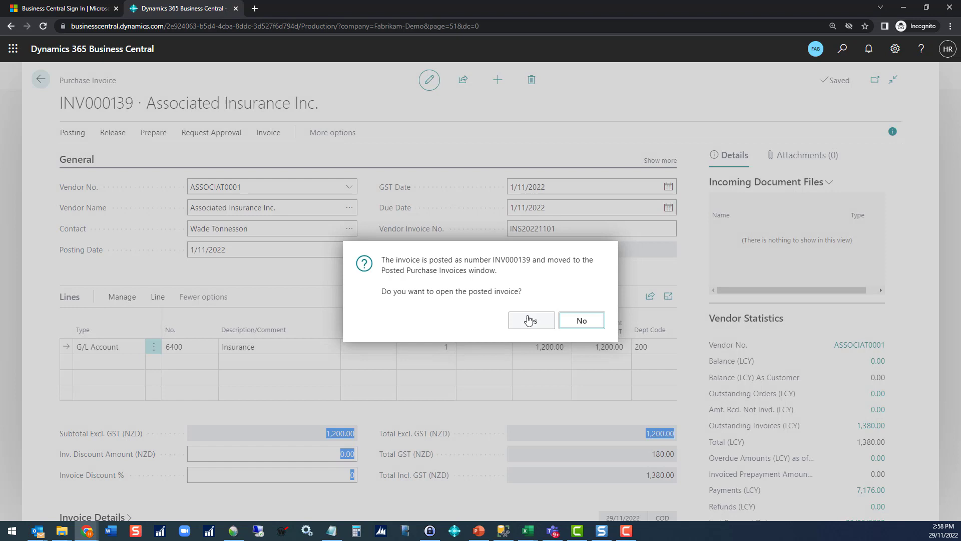
click(589, 323)
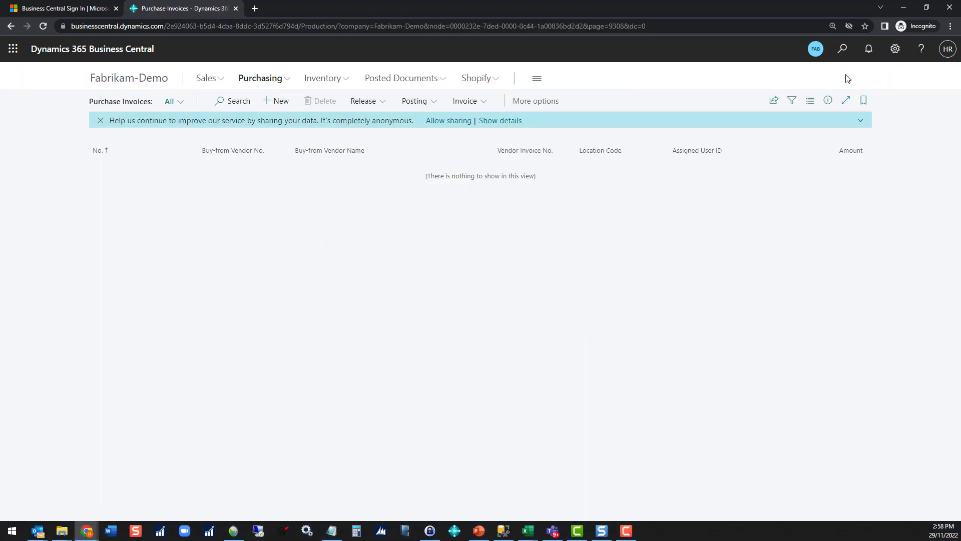
Find account 6400 Insurance in the Chart of Accounts and drill into its 7,440.00 net change.
click(838, 55)
text(cha of acc)
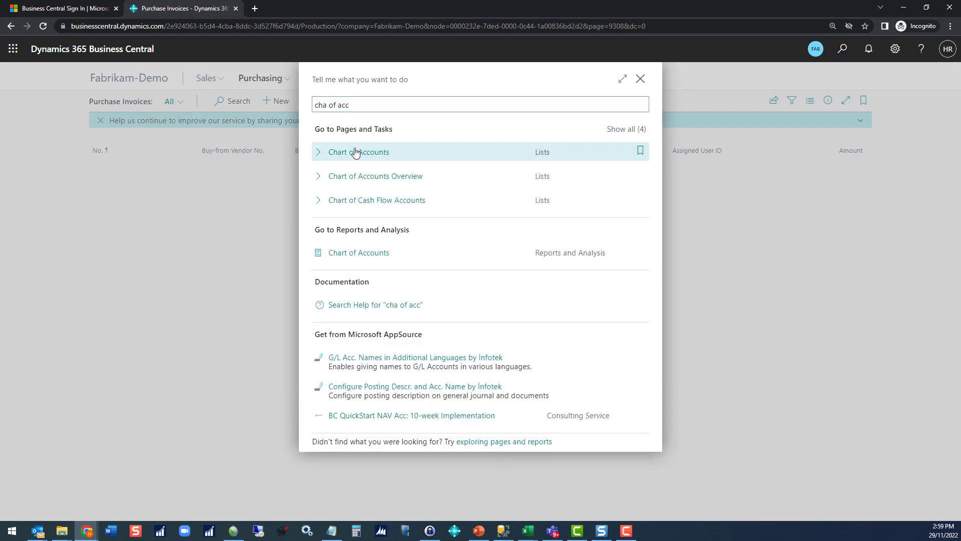
click(357, 157)
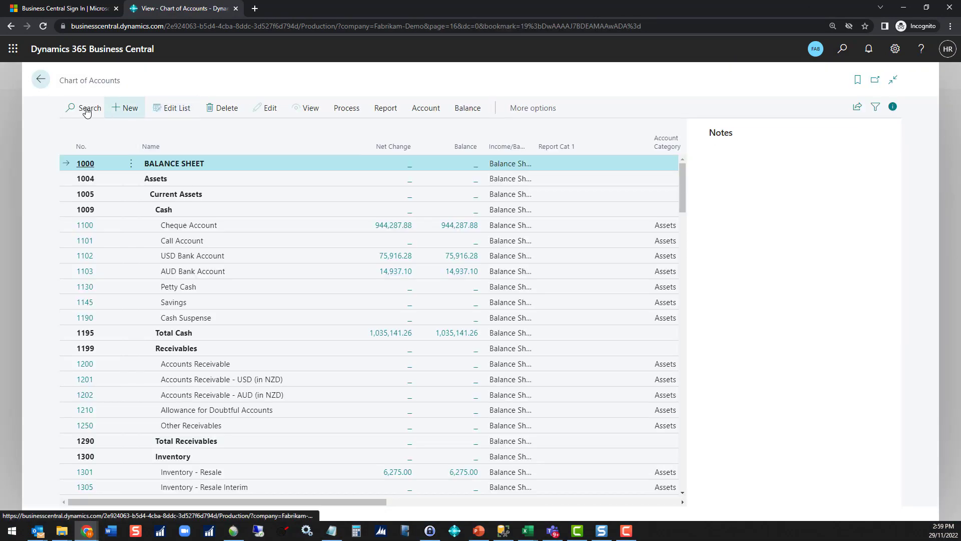
click(84, 110)
text(Gl)
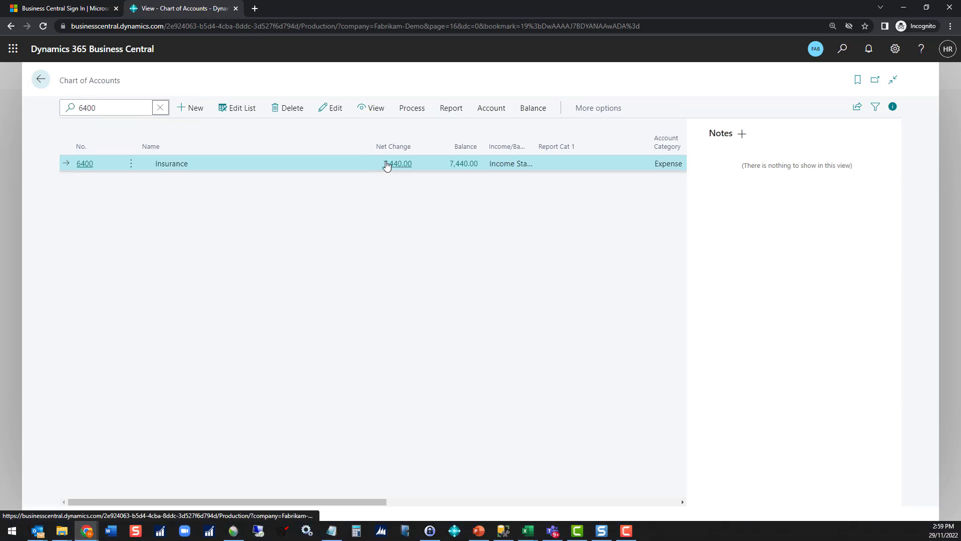
click(387, 166)
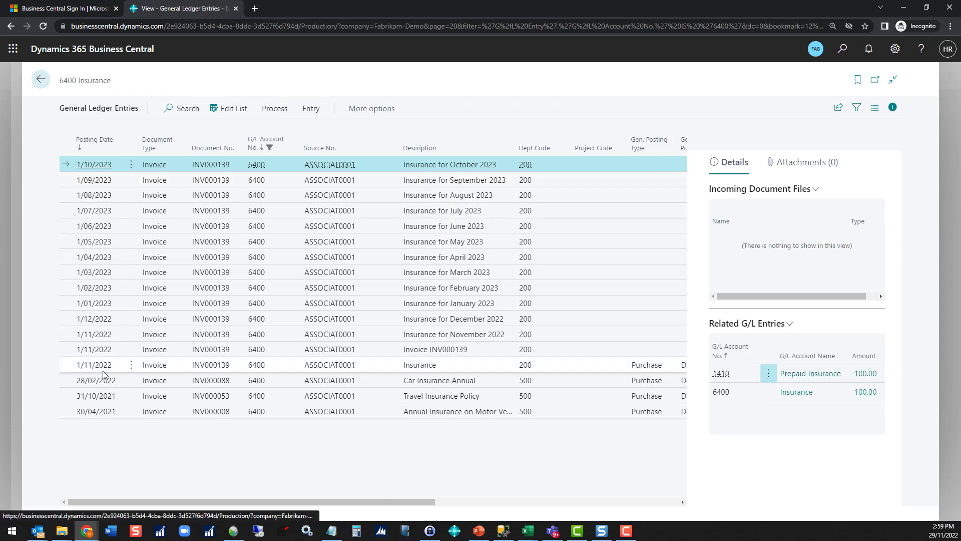
Inspect the INV000139 and Insurance for November 2022 entries on account 6400.
click(438, 350)
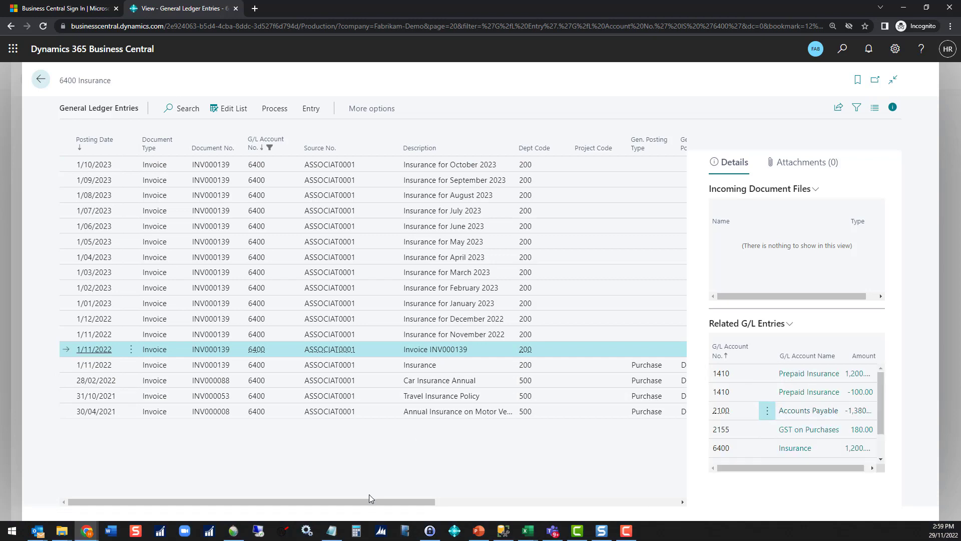
drag(363, 502, 558, 502)
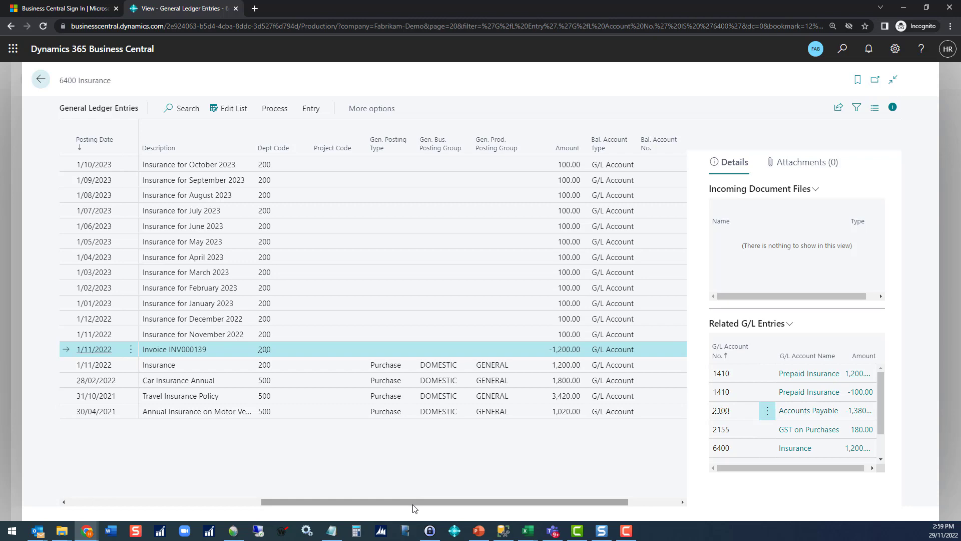
drag(399, 503, 161, 506)
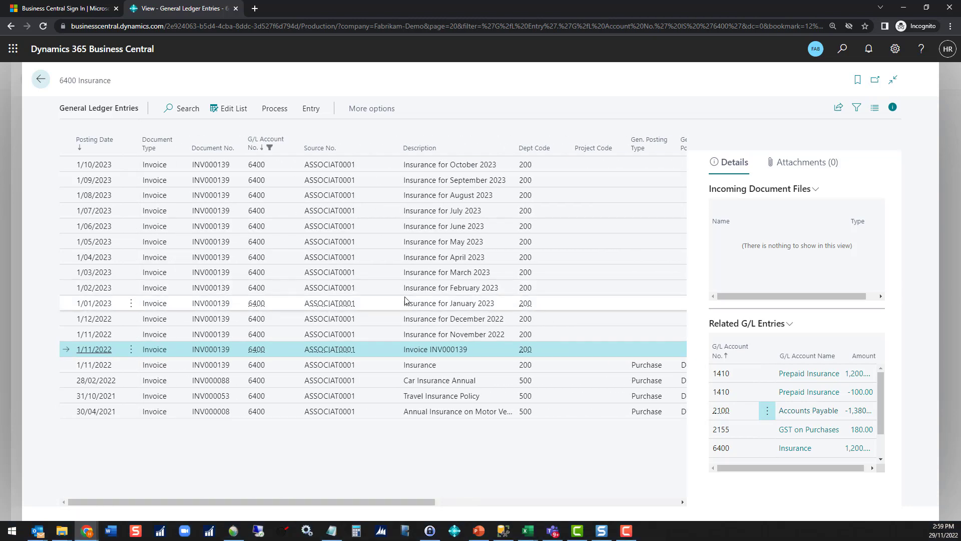
click(508, 336)
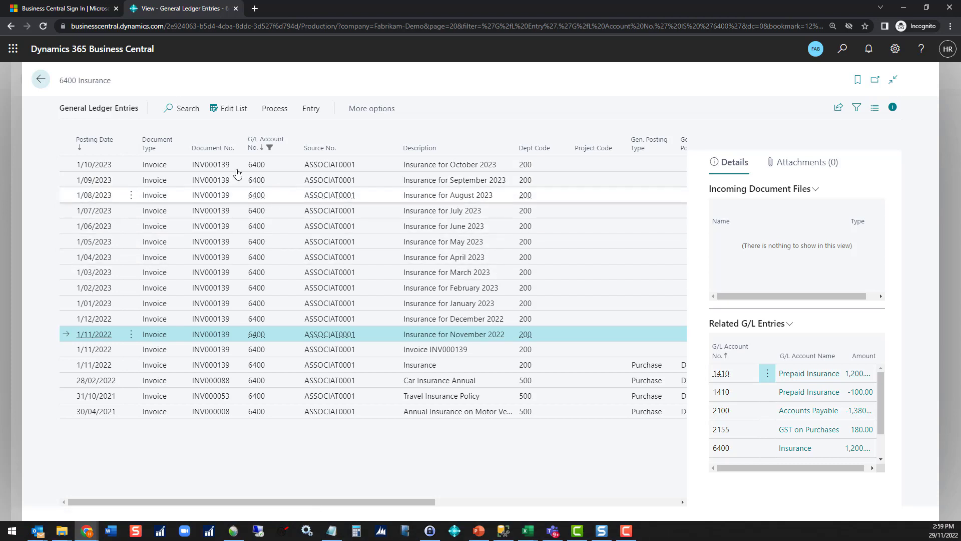
click(41, 79)
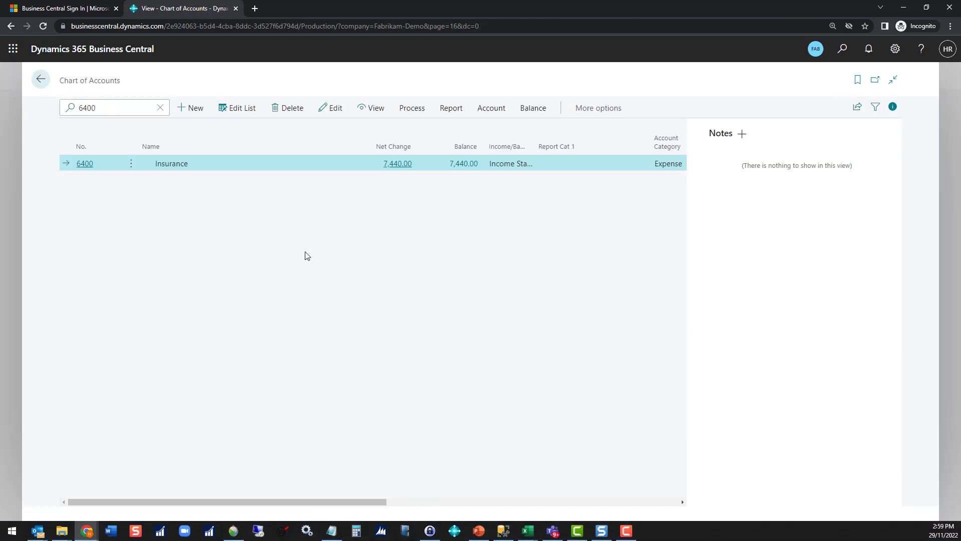
Search the chart for 1410 Prepaid Insurance and inspect its 1,200.00 ledger entry.
drag(113, 107, 39, 107)
text(1410)
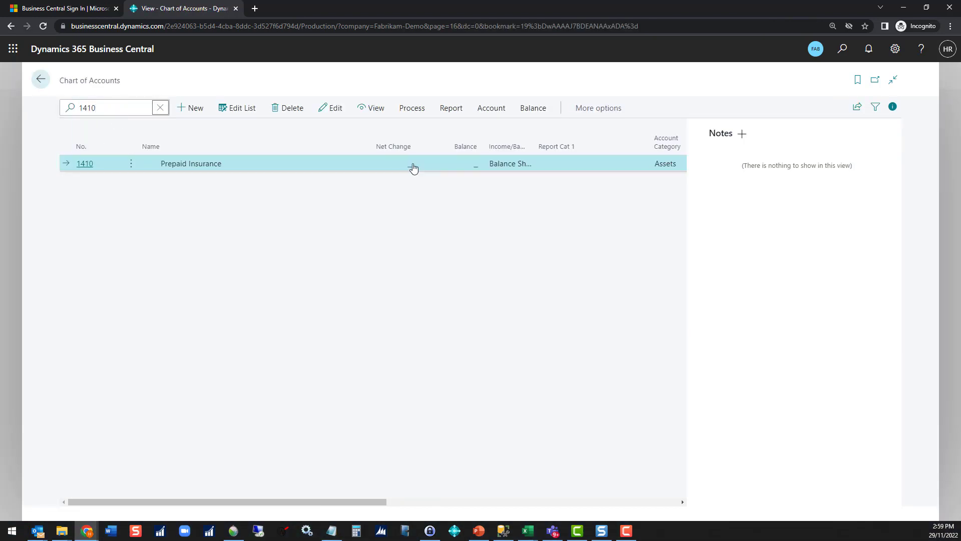
click(413, 168)
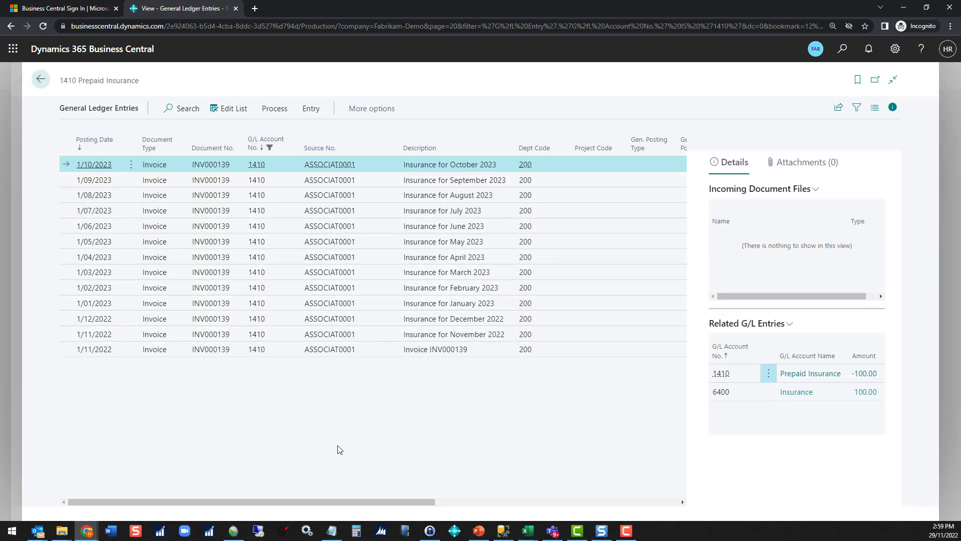
drag(322, 503, 548, 502)
click(394, 350)
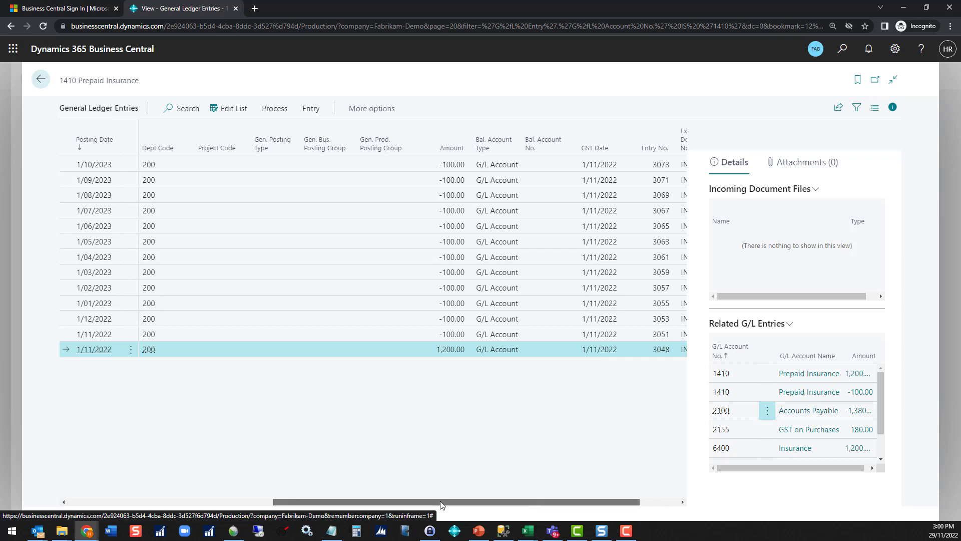
drag(551, 502, 200, 490)
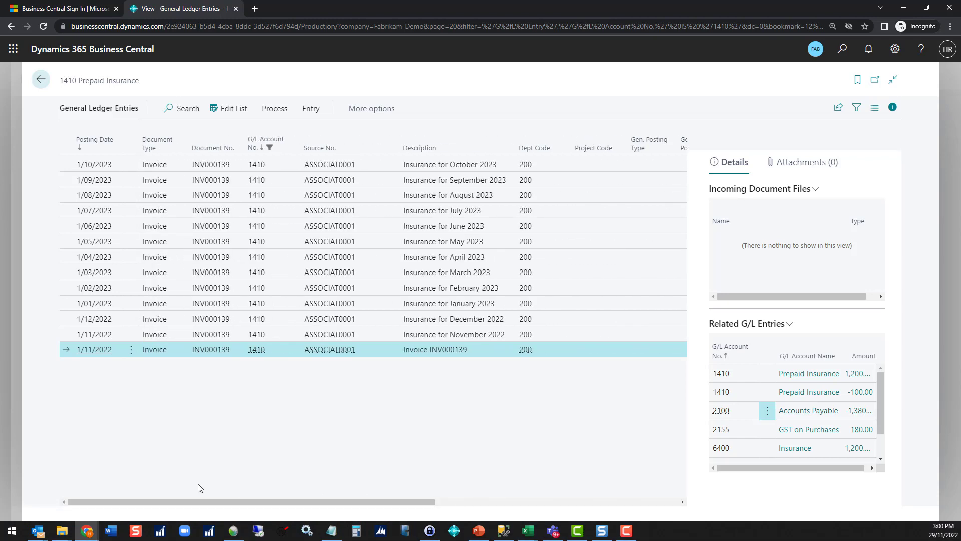
click(40, 82)
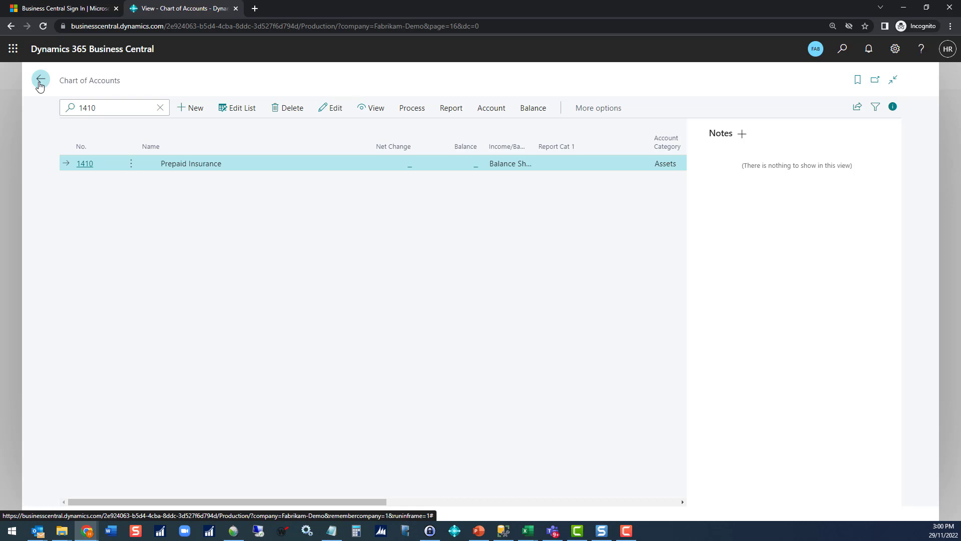
Add a totals Date Filter of ..30/11/2022 to the Prepaid Insurance account.
click(886, 109)
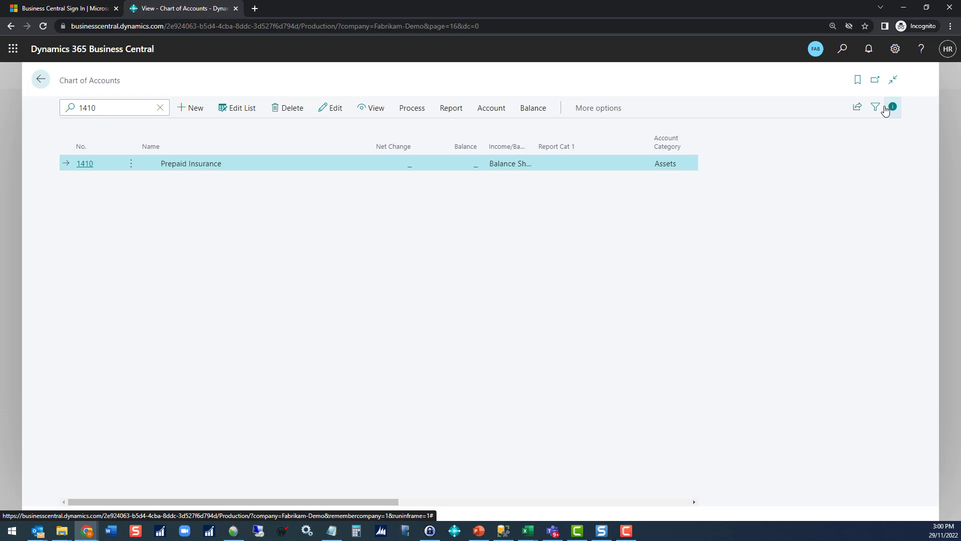
click(876, 107)
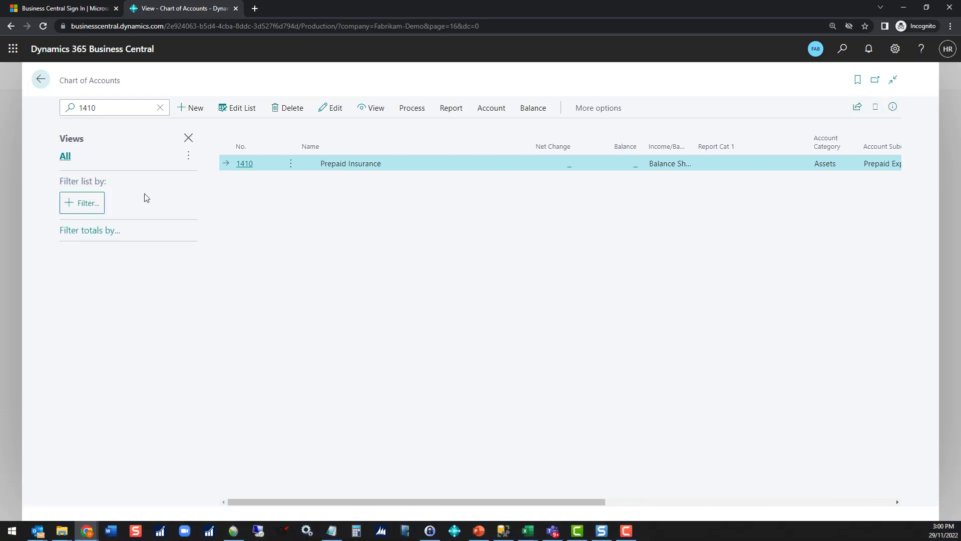
click(80, 230)
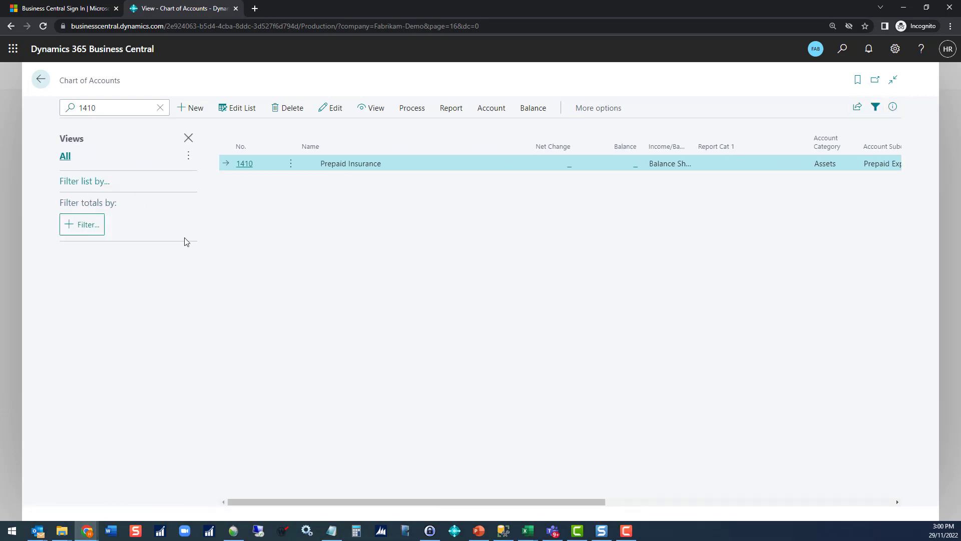
click(93, 225)
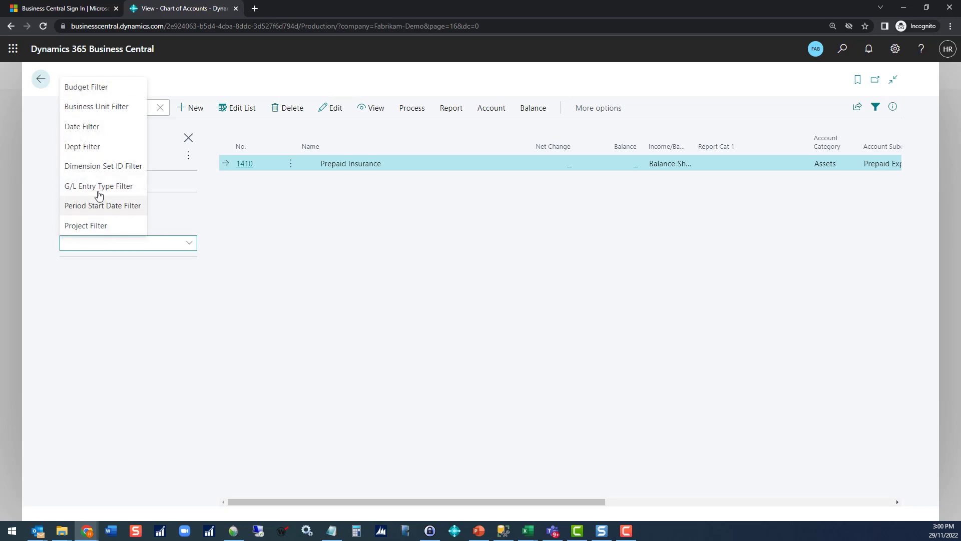
click(92, 128)
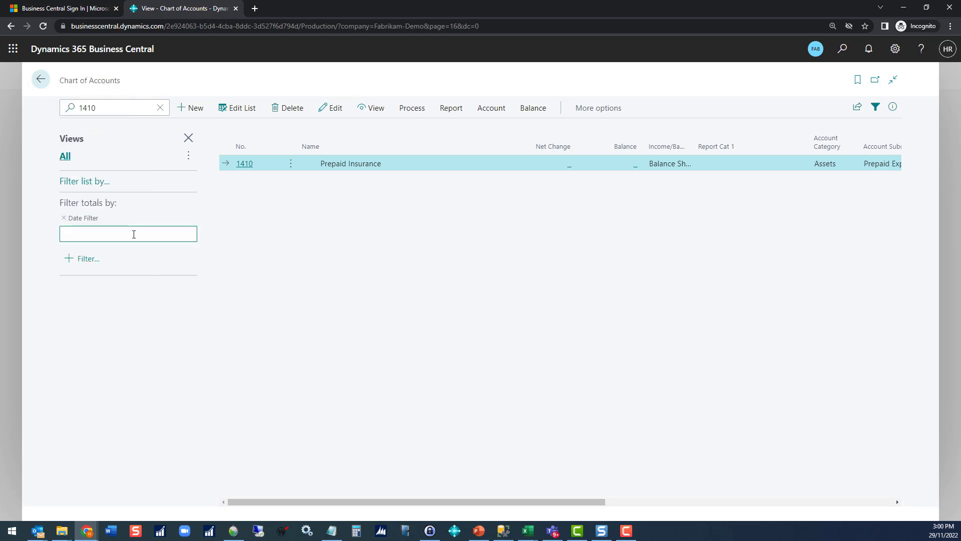
text(..30/11/20)
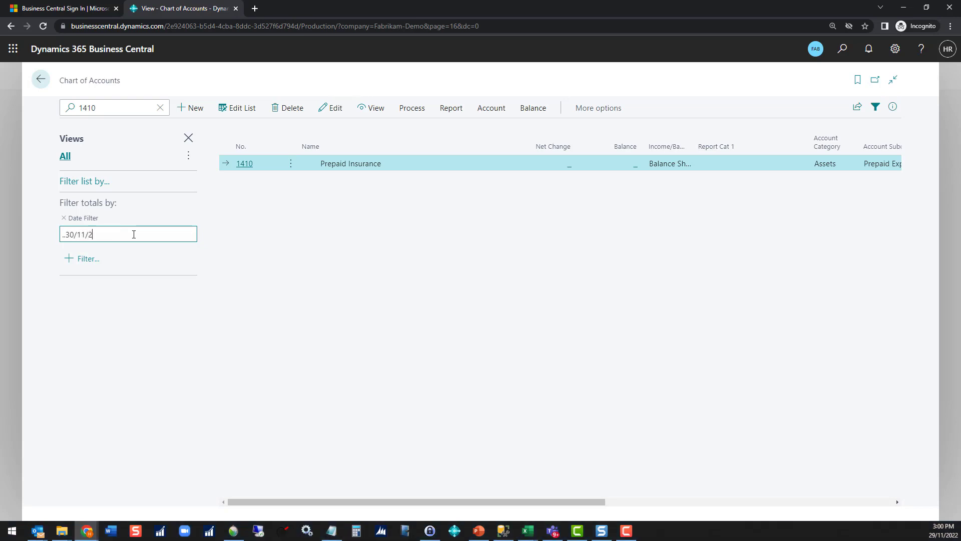
text(22)
key(Tab)
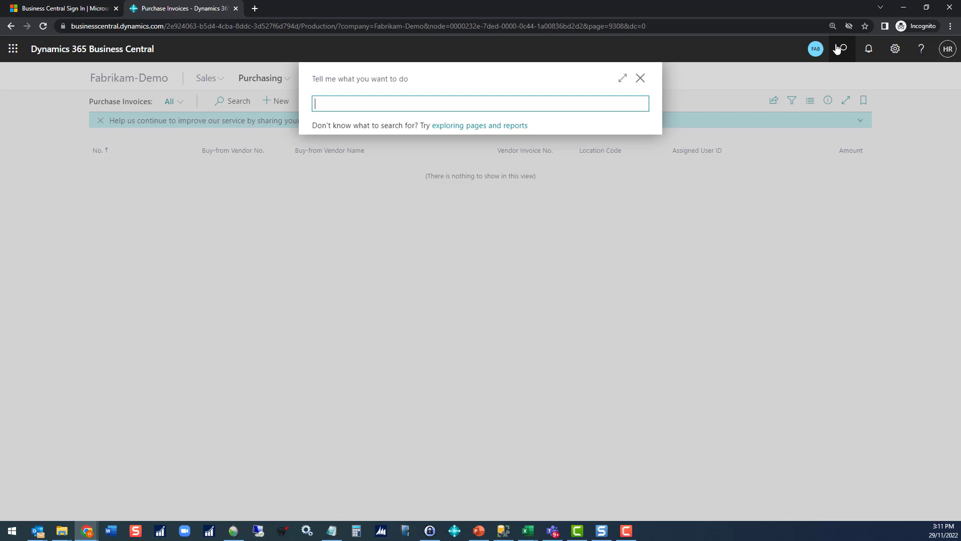
text(cha)
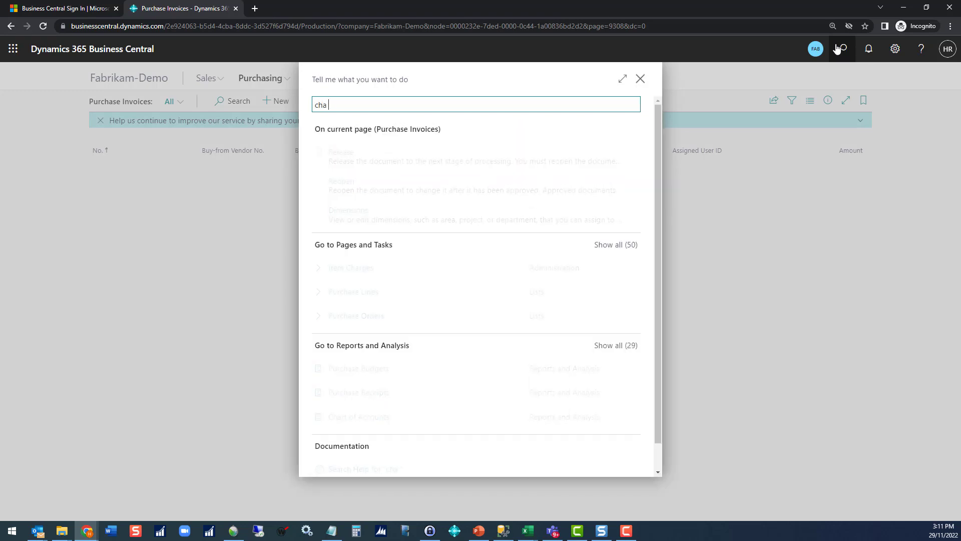
text( of acc)
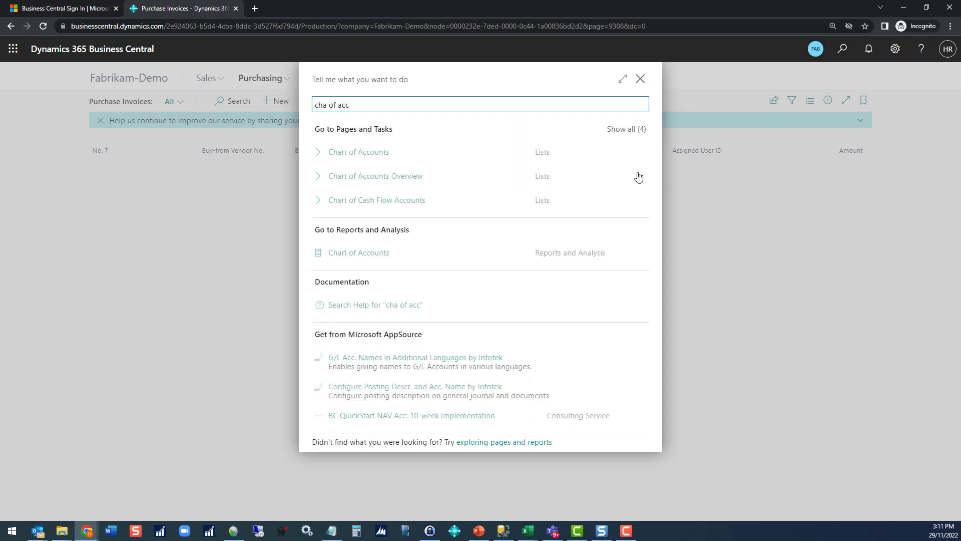
click(359, 164)
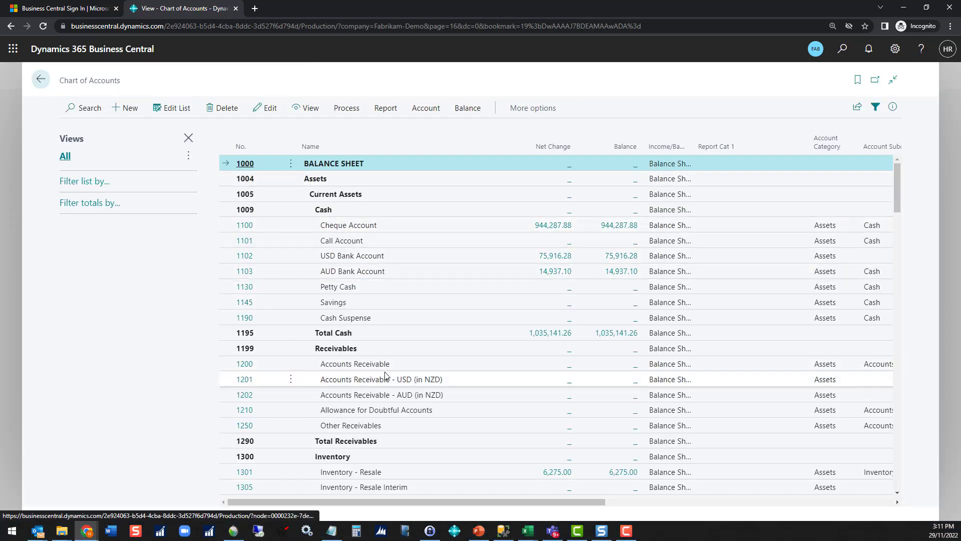
scroll(386, 377, down, 10)
scroll(386, 375, down, 3)
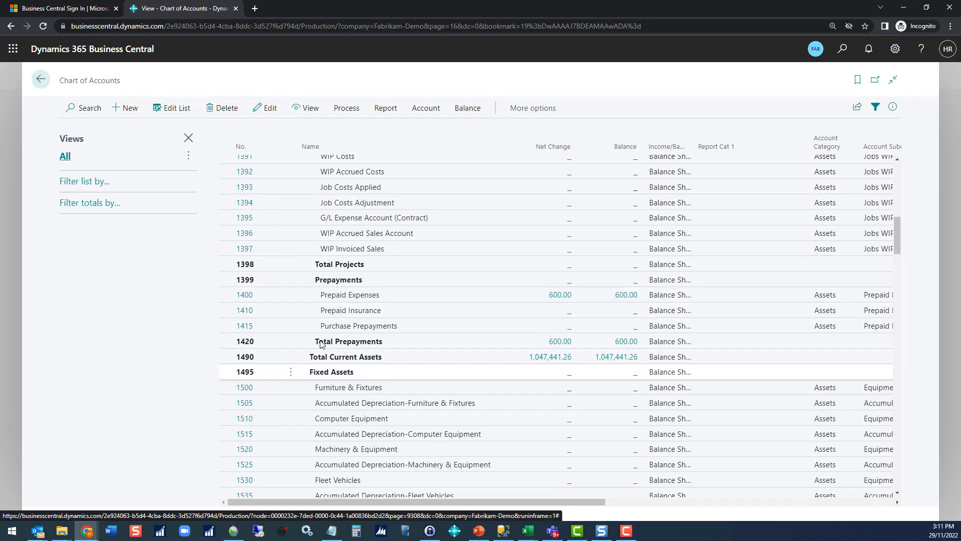
click(567, 296)
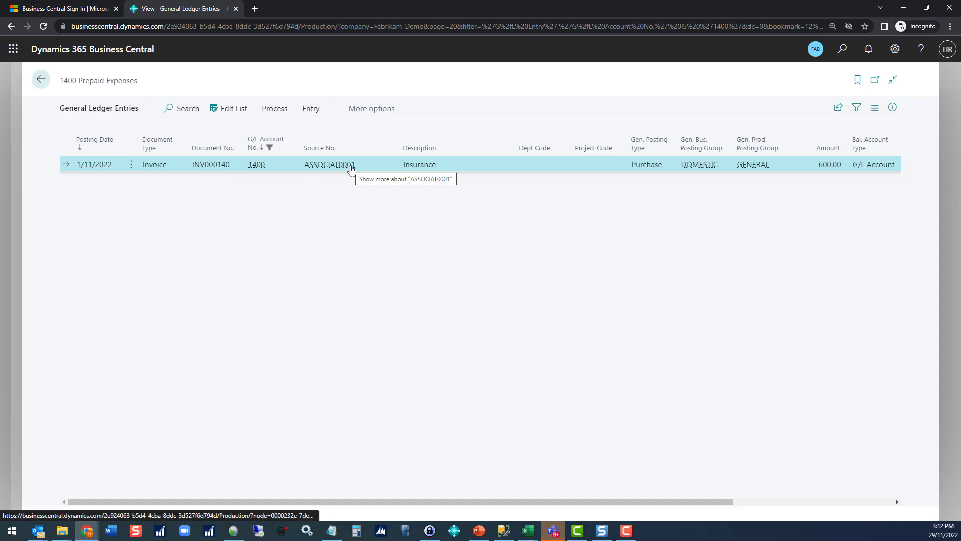
click(42, 83)
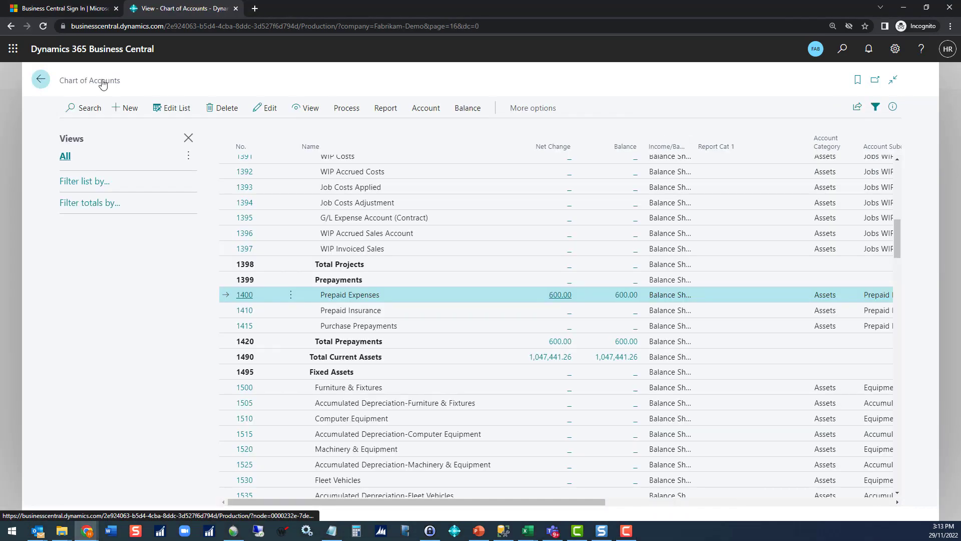
Open the GENERAL batch in General Journals.
click(50, 78)
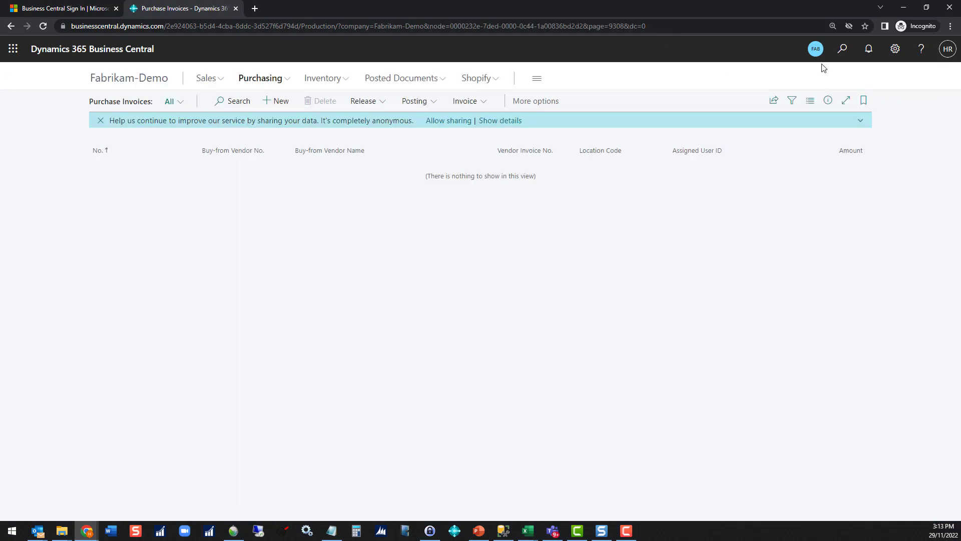
click(843, 50)
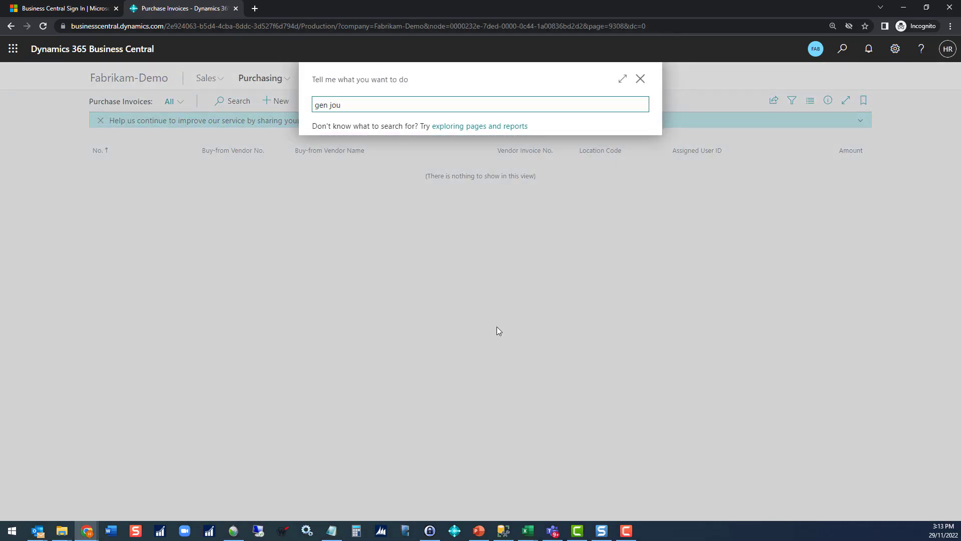
click(369, 156)
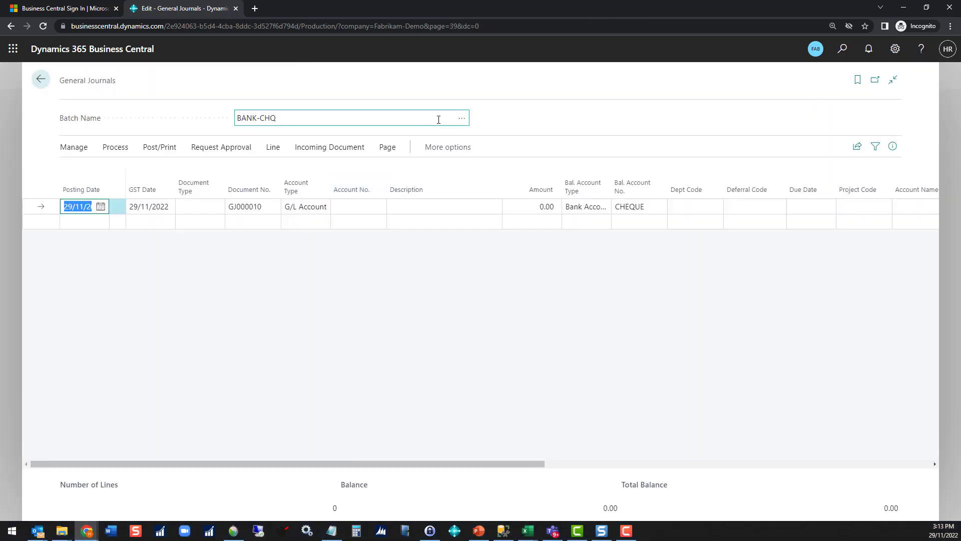
click(462, 118)
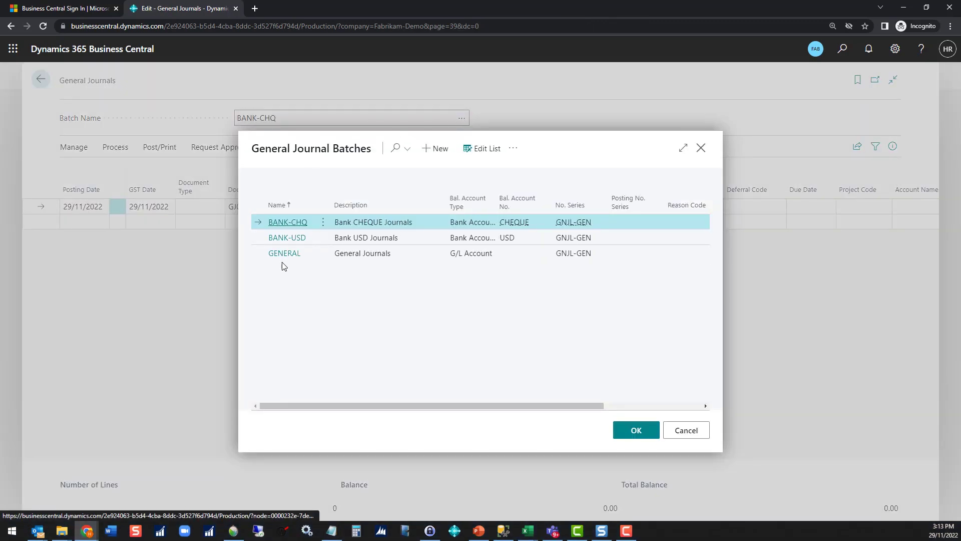
click(285, 256)
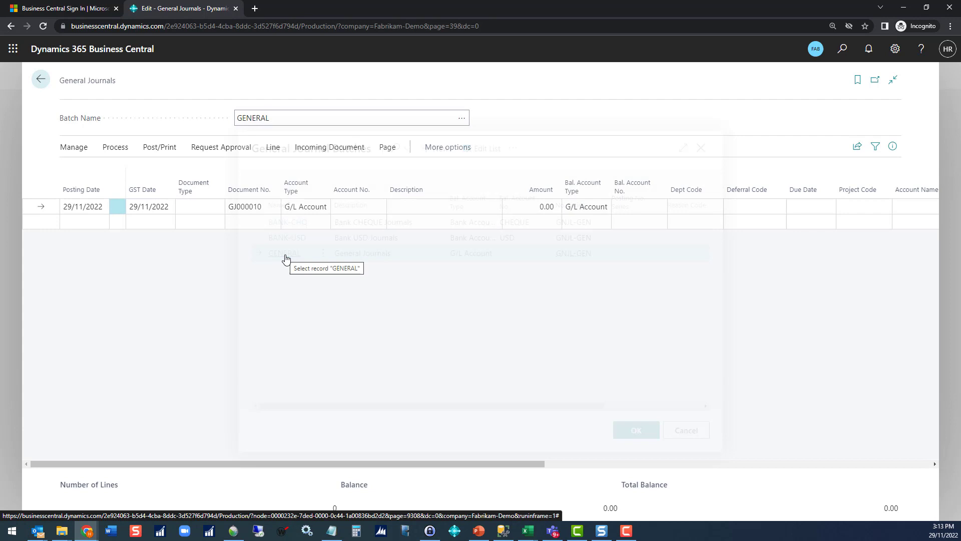
Enter line 1 dated 01/11/2022: account 6400, amount 300.00, balancing account 1400.
click(81, 205)
text(0111)
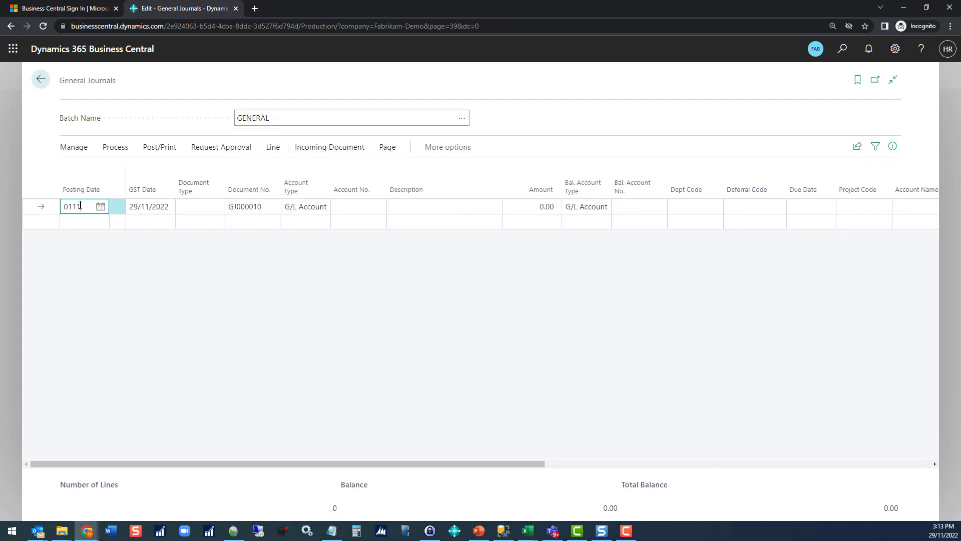
text(22)
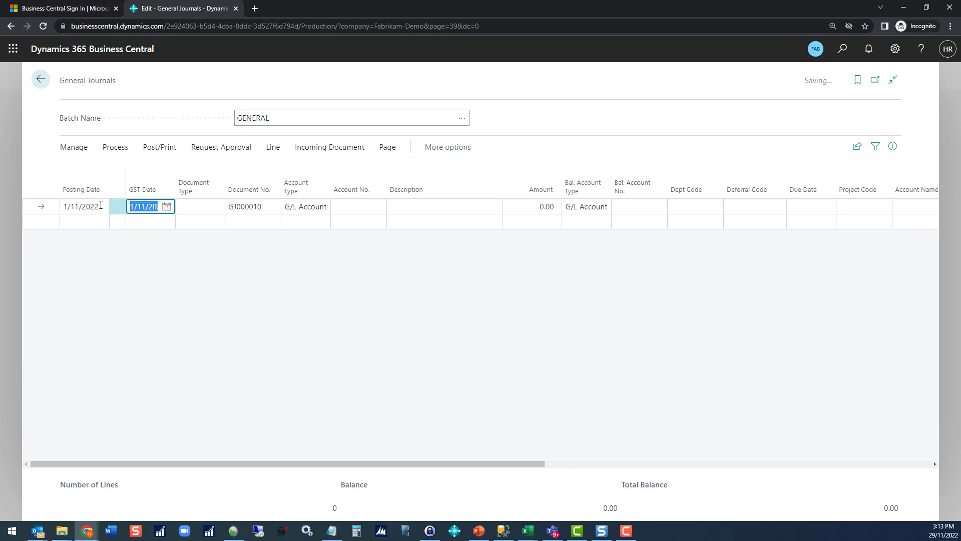
key(Tab)
click(361, 209)
text(6400)
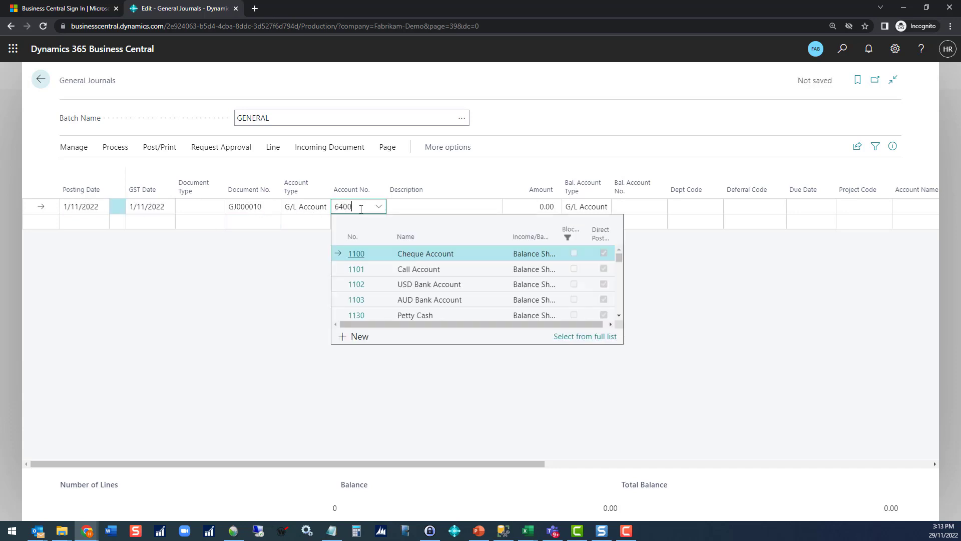
key(Tab)
key(Tab)
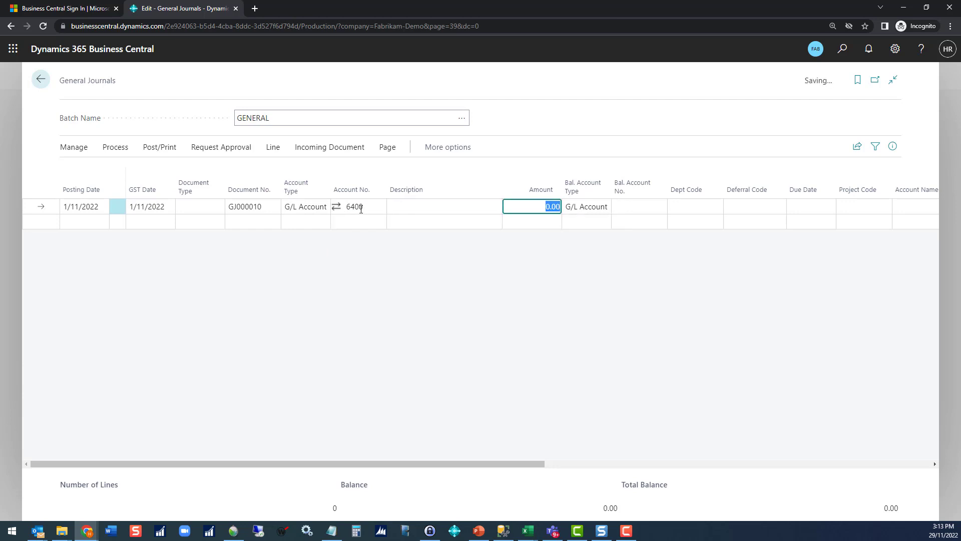
text(3)
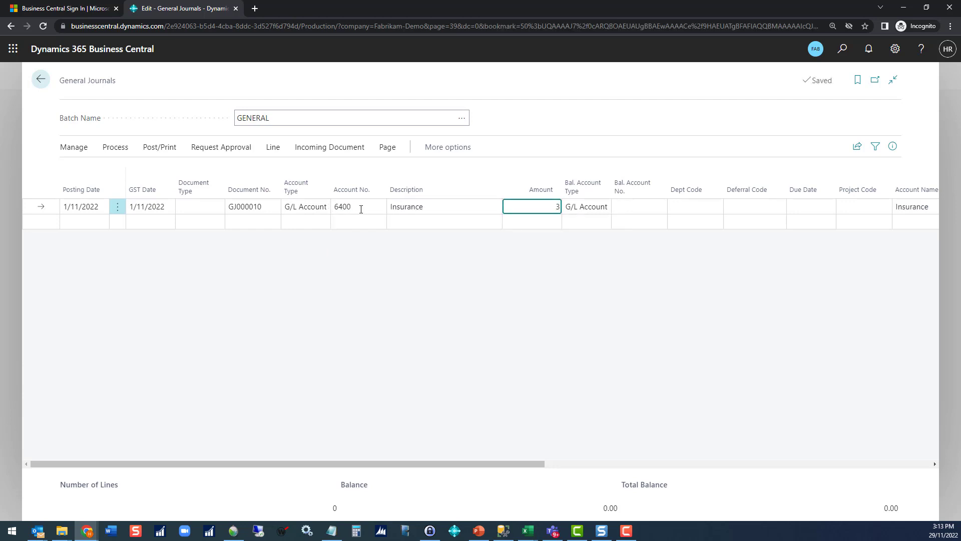
key(Tab)
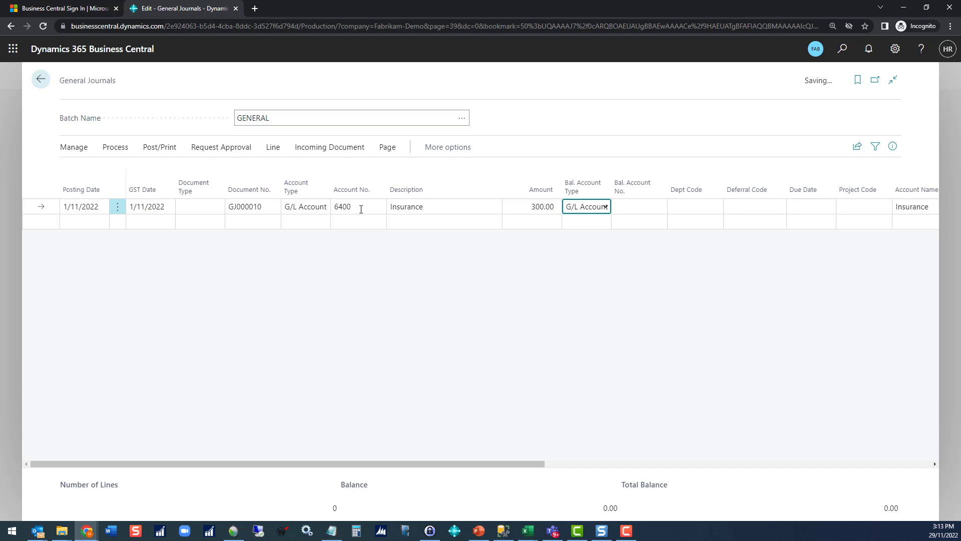
key(Tab)
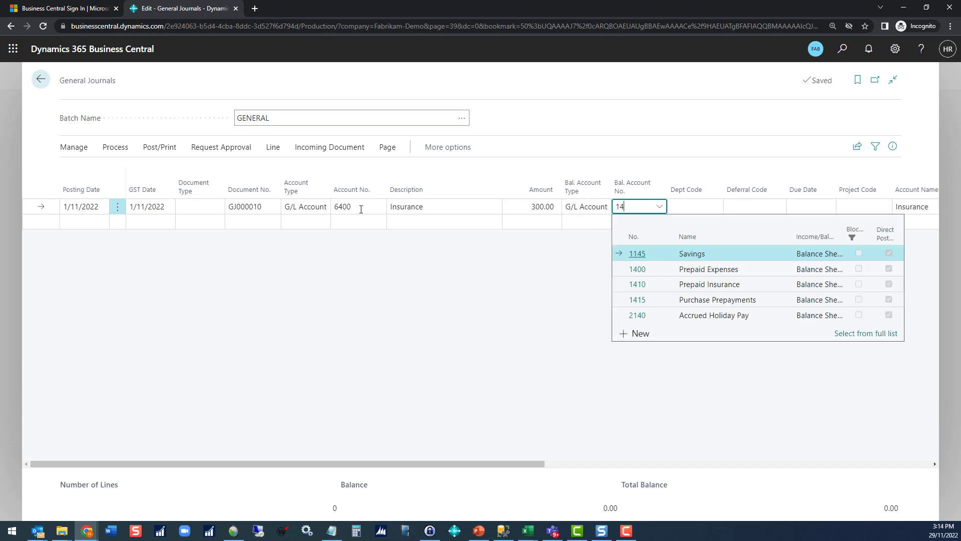
click(638, 269)
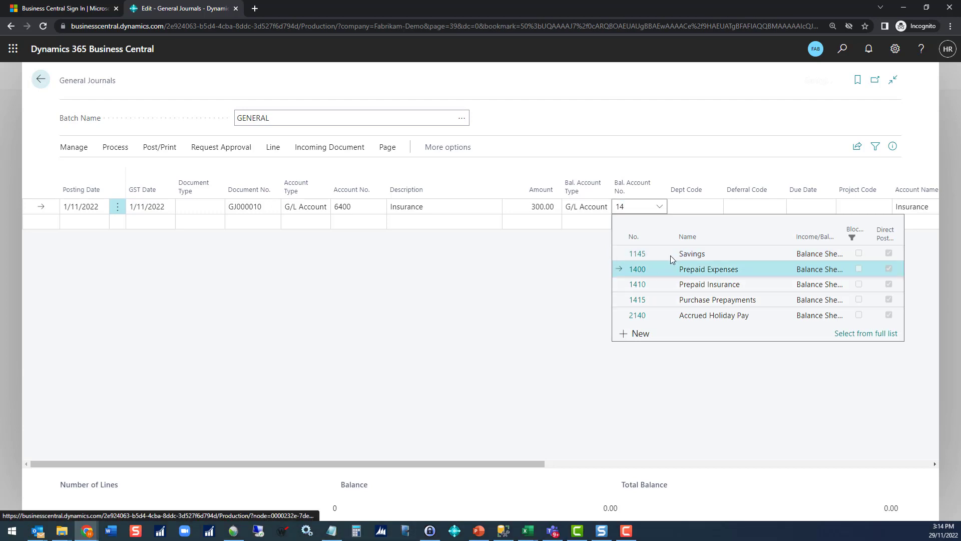
Give line 1 department code 200 and deferral code INS.
click(698, 206)
text(200)
key(Tab)
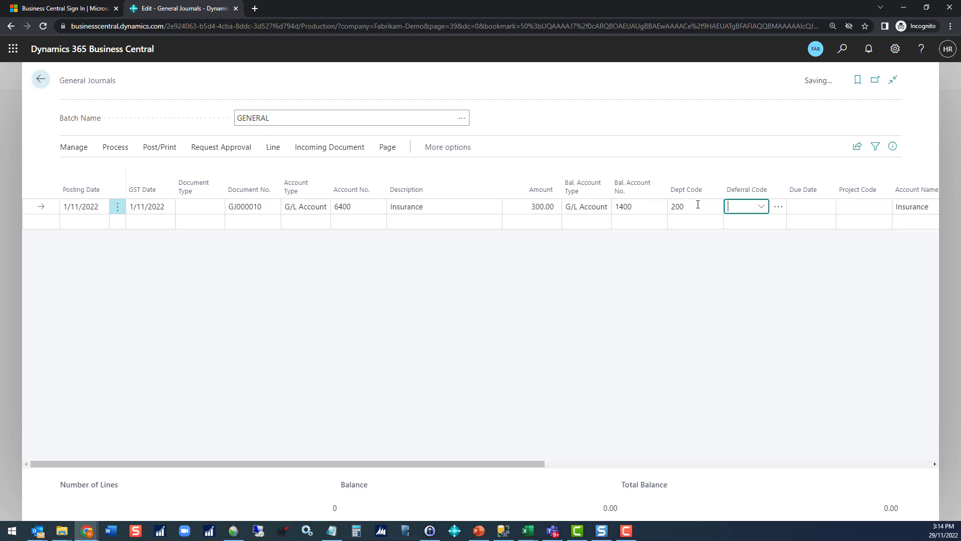
text(ins)
key(Tab)
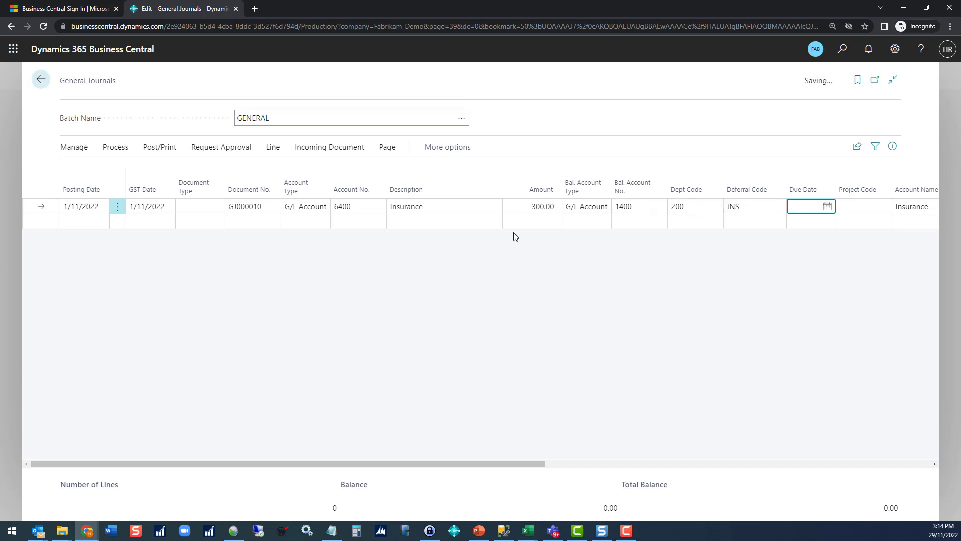
Add line 2: account 6400, 300.00, balancing 1400, department 300, deferral INS.
click(255, 230)
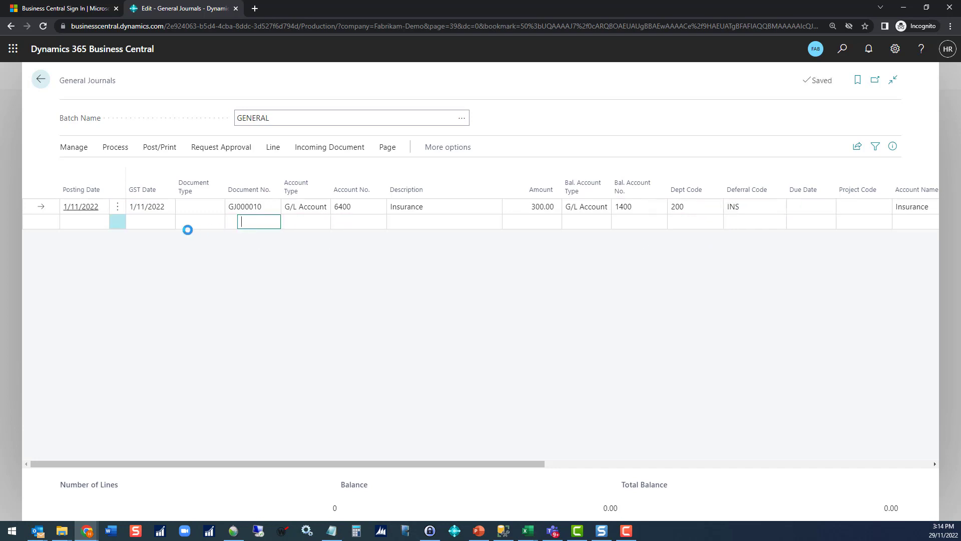
click(369, 220)
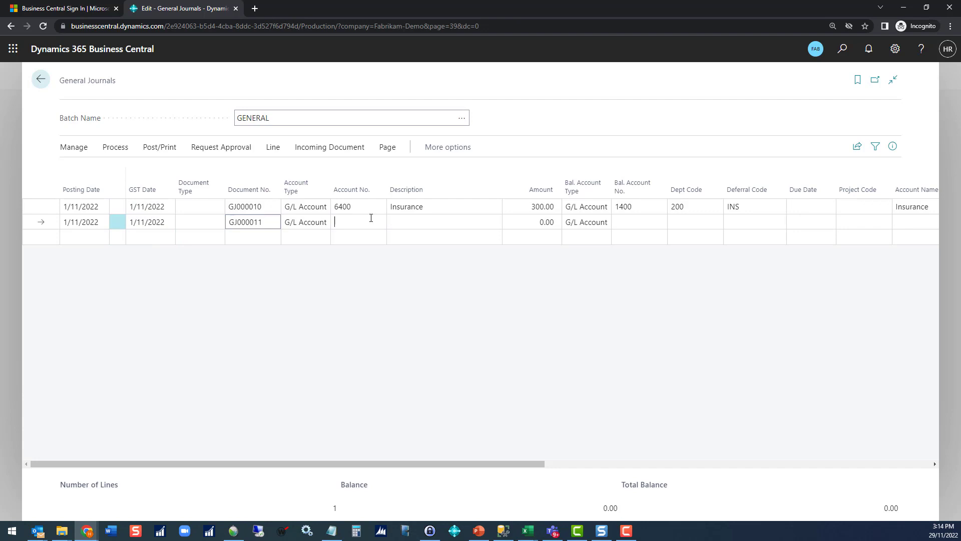
text(6400)
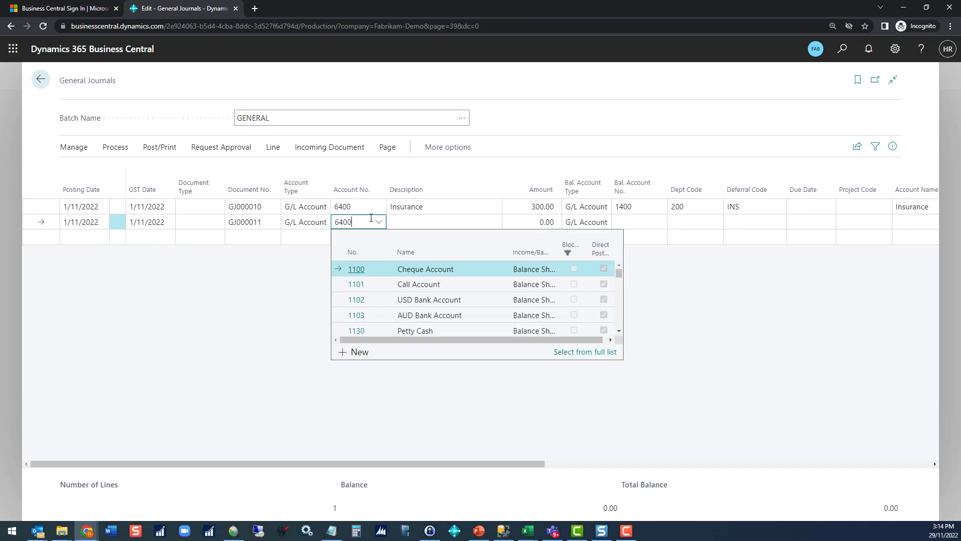
key(Tab)
key(Tab)
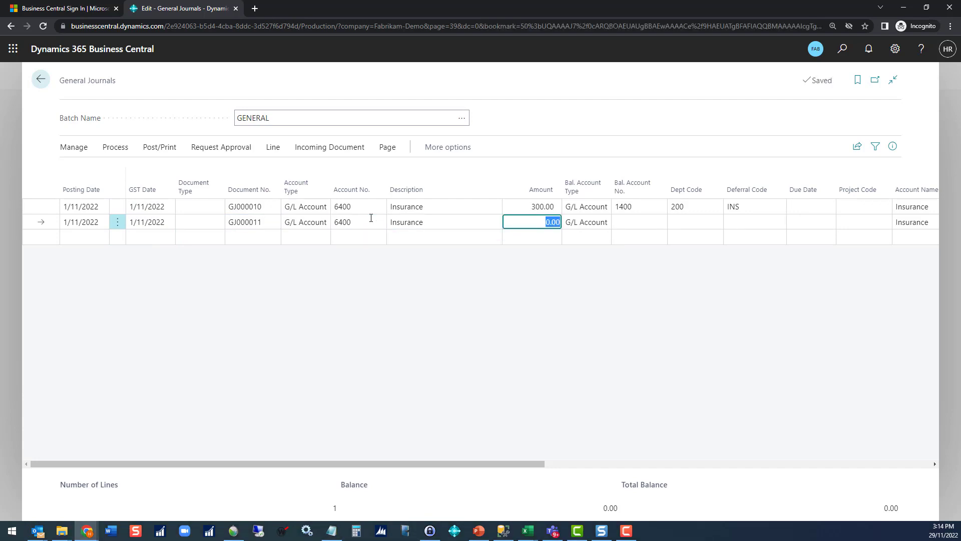
text(3)
key(Tab)
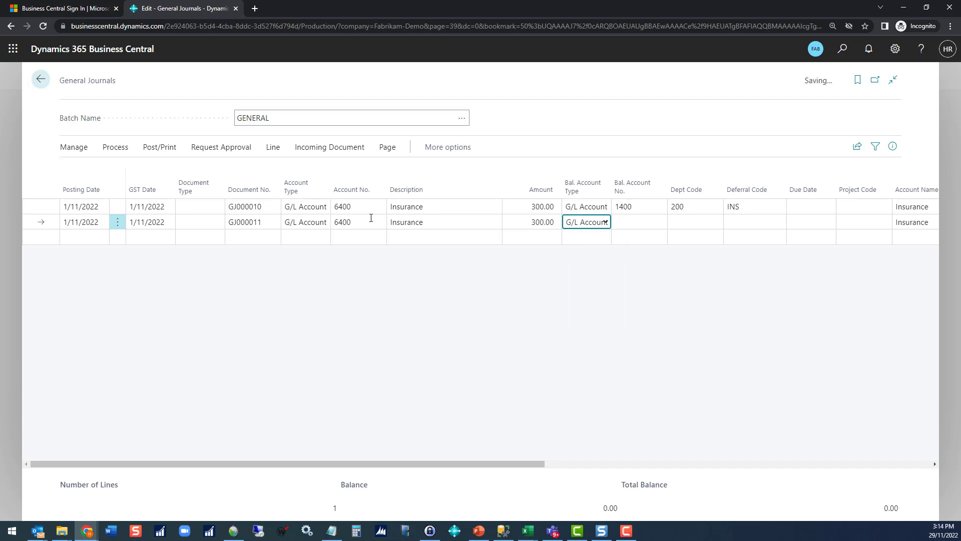
key(Tab)
text(1400)
key(Tab)
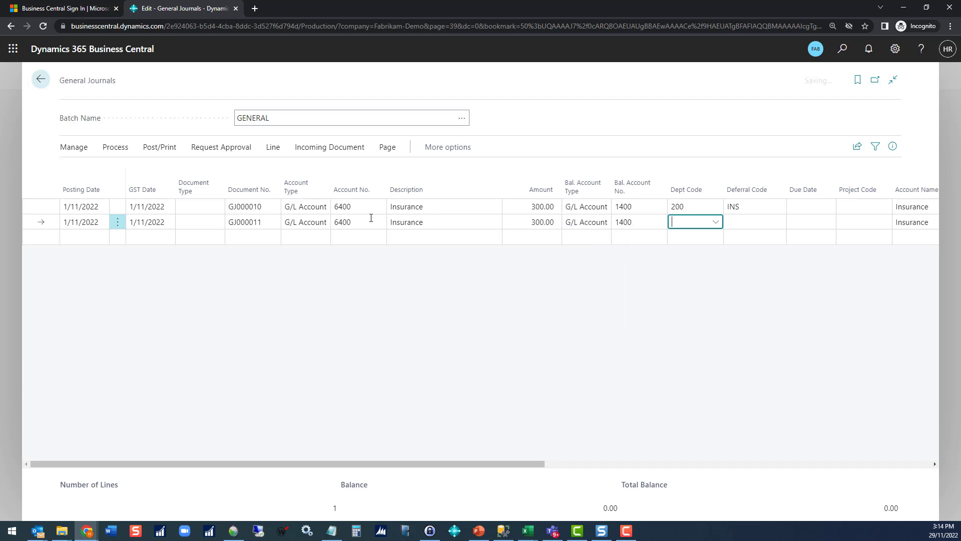
text(300)
key(Tab)
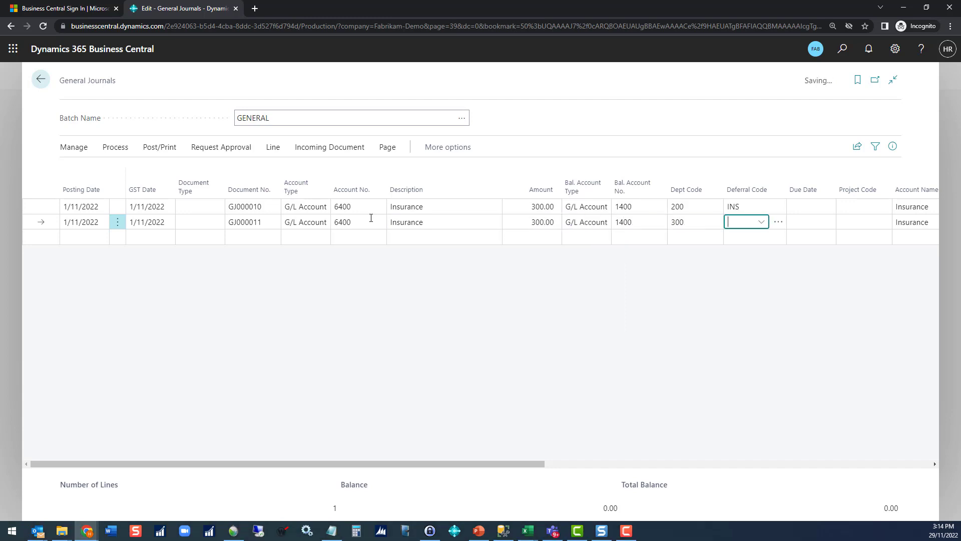
text(ins)
key(Tab)
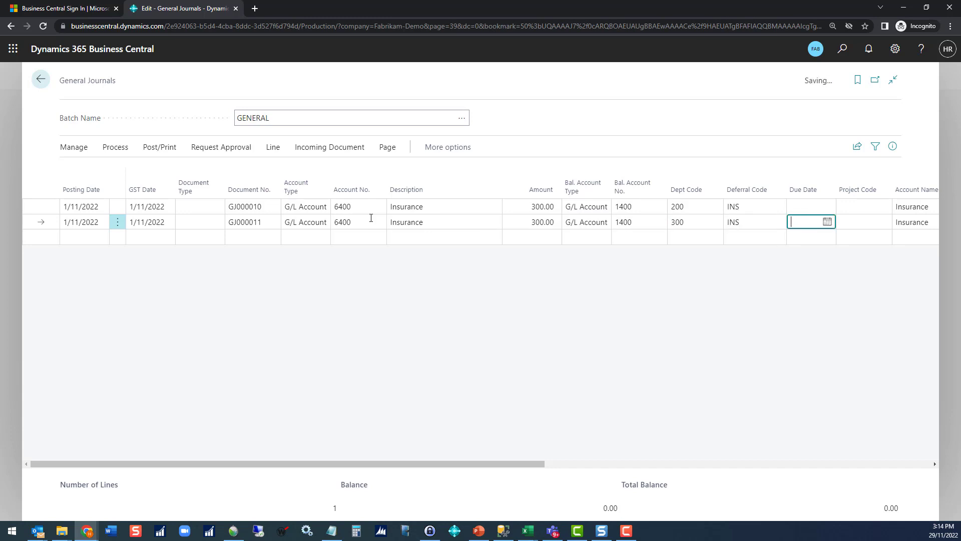
Post both journal lines and return to the previous list.
click(160, 148)
click(84, 169)
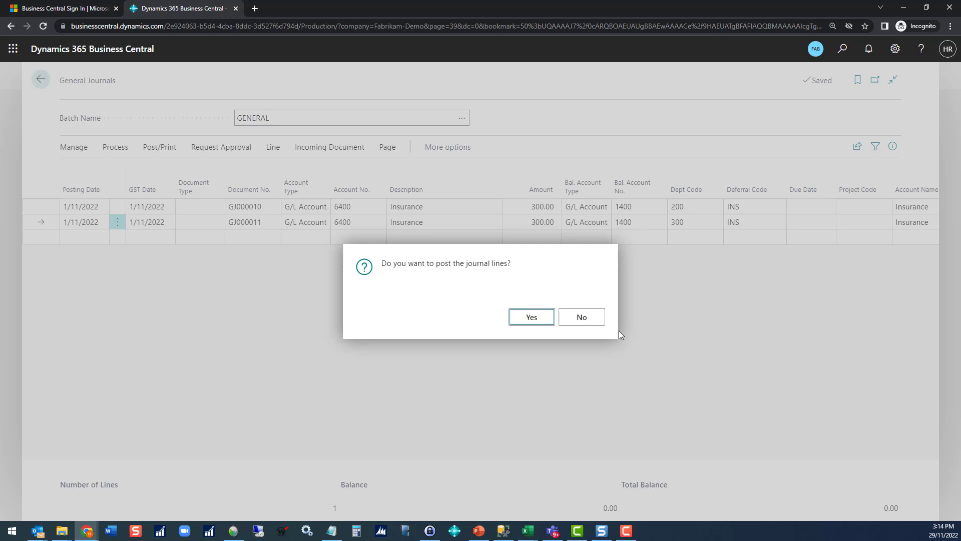
click(521, 317)
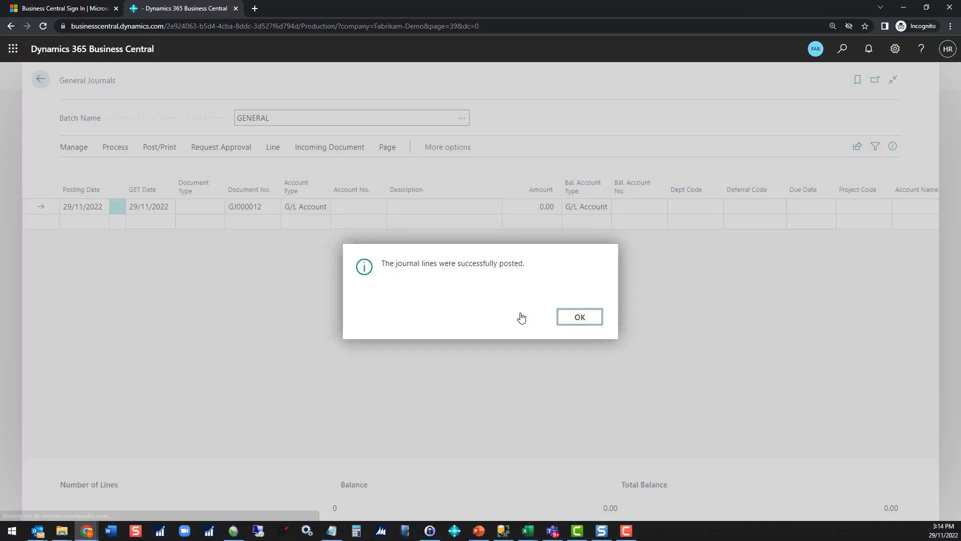
click(573, 319)
click(41, 81)
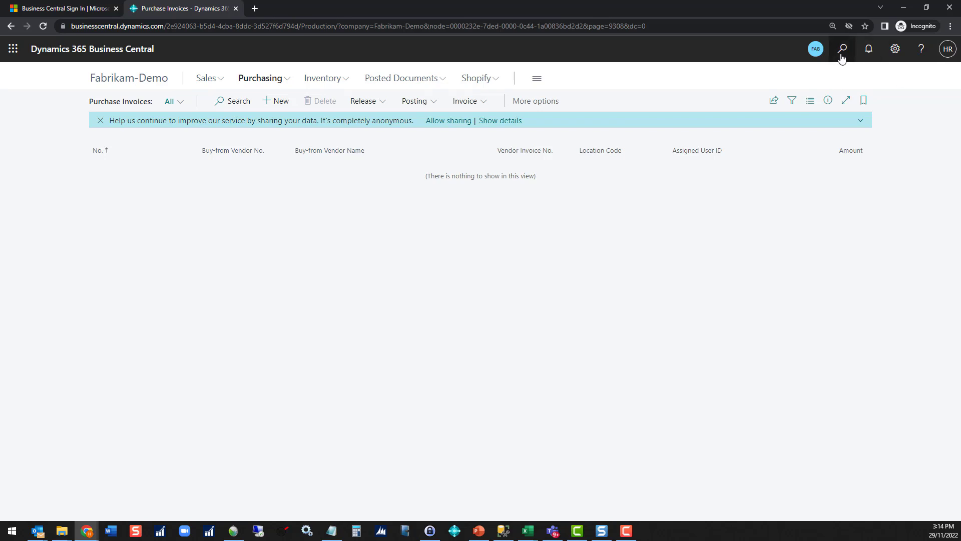
Open the Chart of Accounts and review the ledger entries behind Prepaid Expenses 1400.
click(841, 55)
text(char of a)
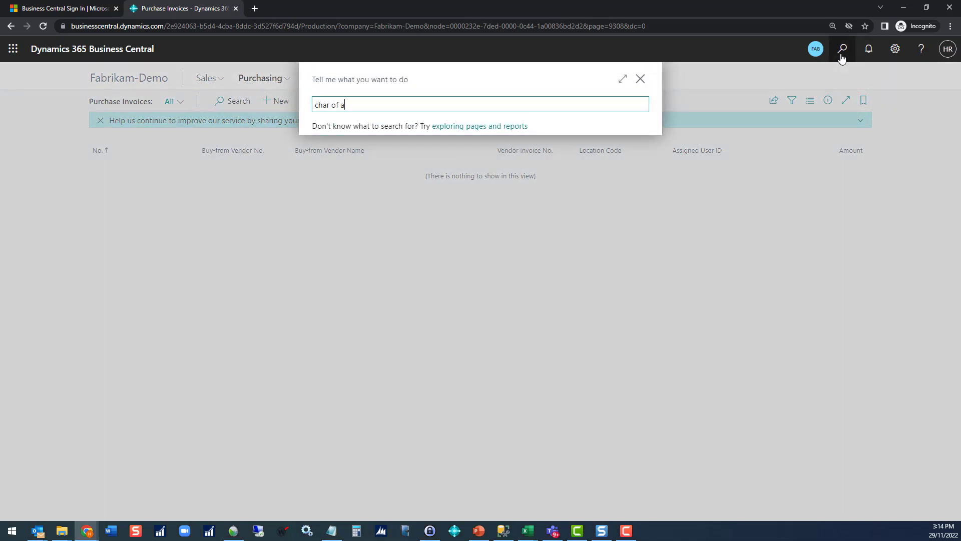
text(cc)
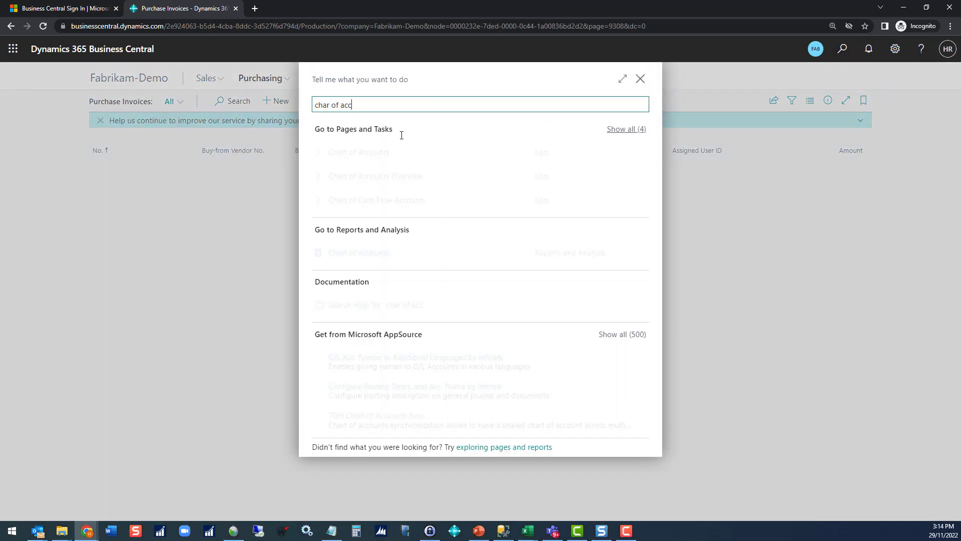
click(348, 155)
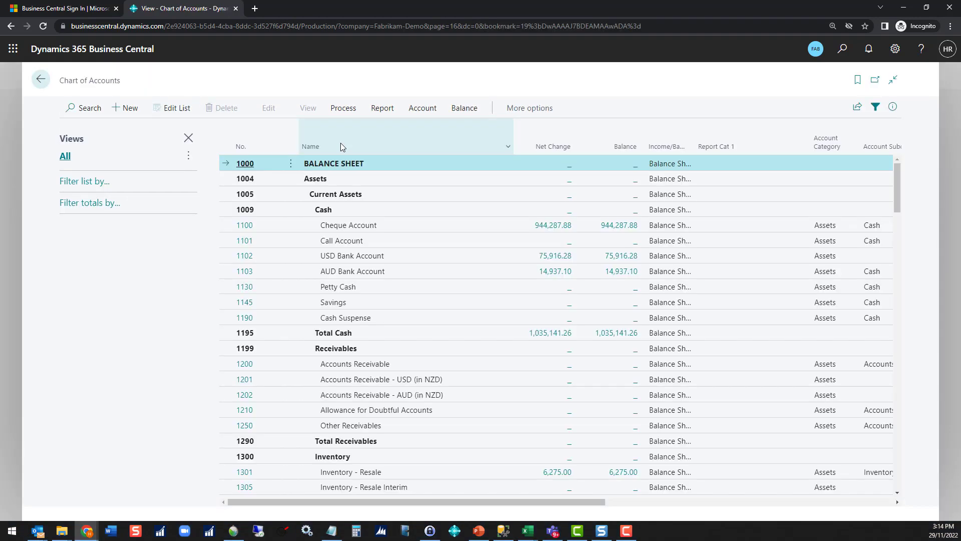
click(78, 110)
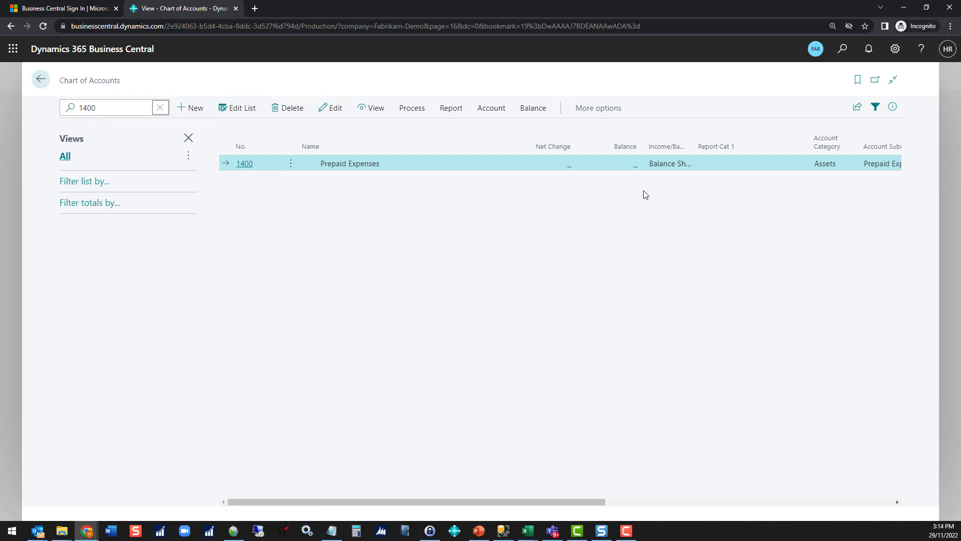
click(569, 171)
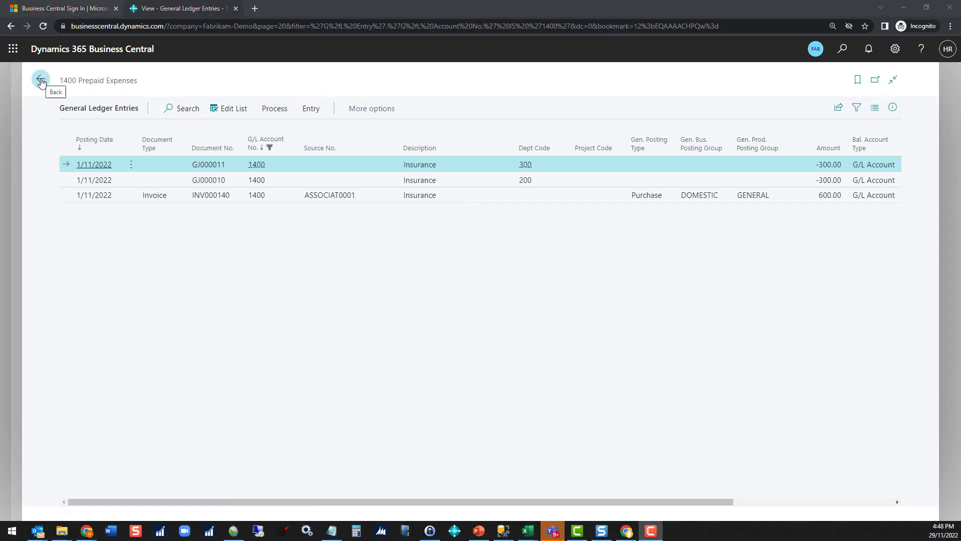
click(41, 80)
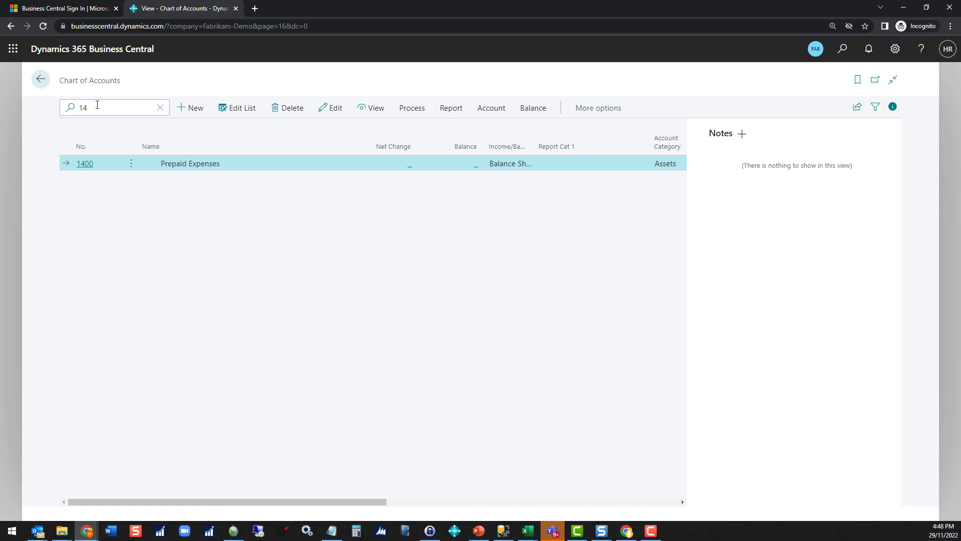
Review 1410 Prepaid Insurance ledger entries, including the monthly -25.00 releases.
text(10)
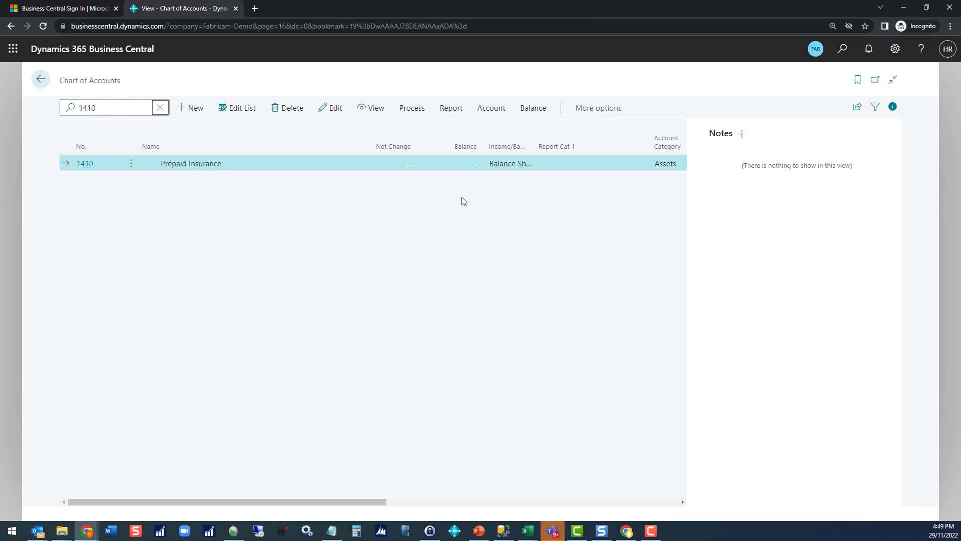
click(411, 169)
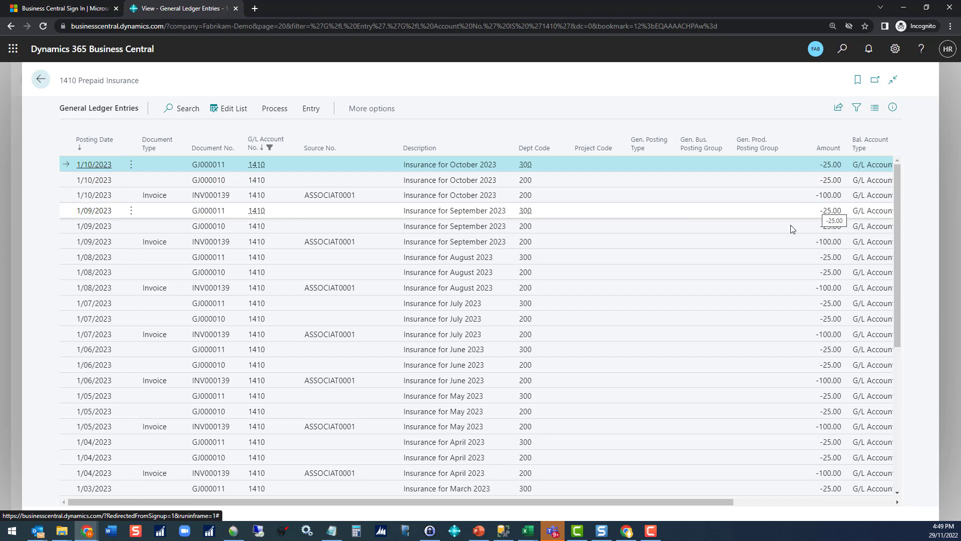
click(41, 79)
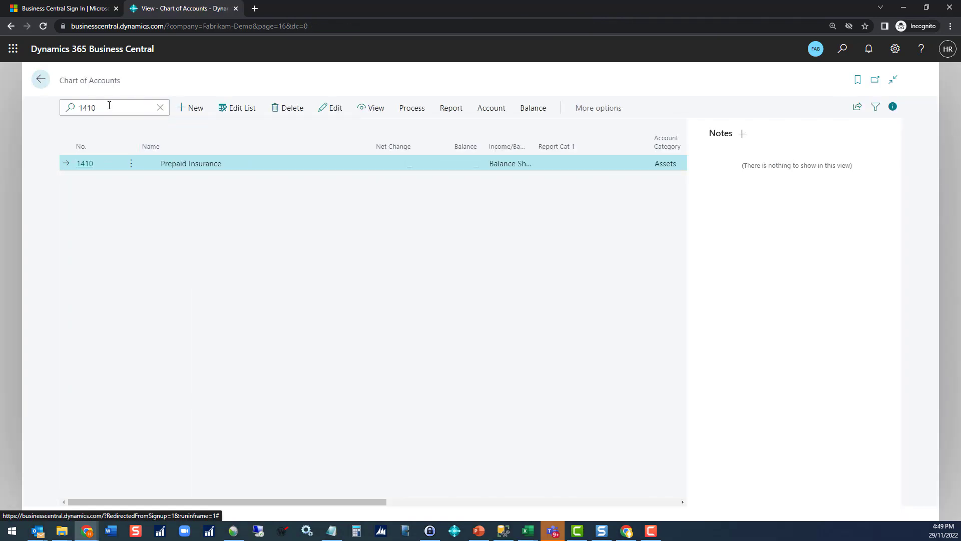
Filter the chart of accounts to 6400 and drill into the Insurance account's 8,040.00 net change entries.
drag(109, 105, 78, 107)
text(6400)
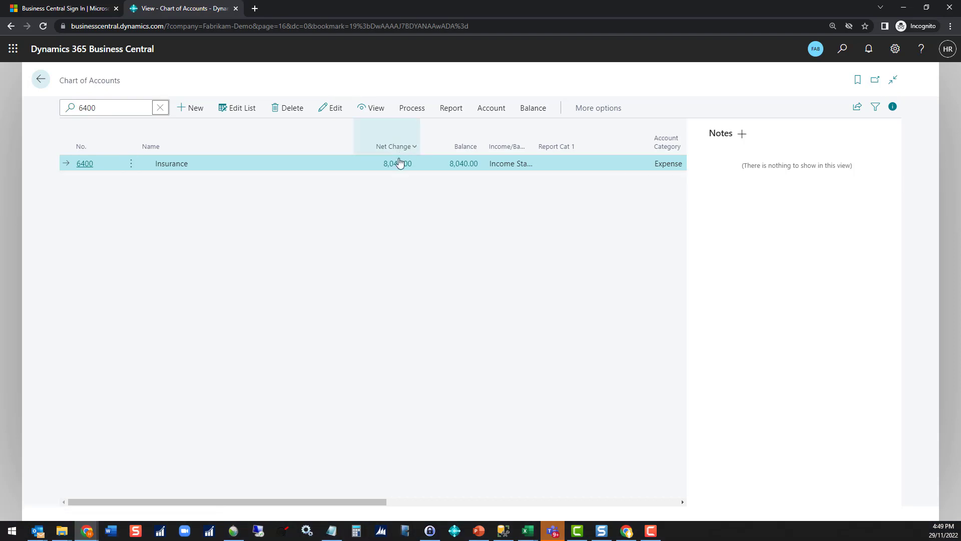
click(398, 165)
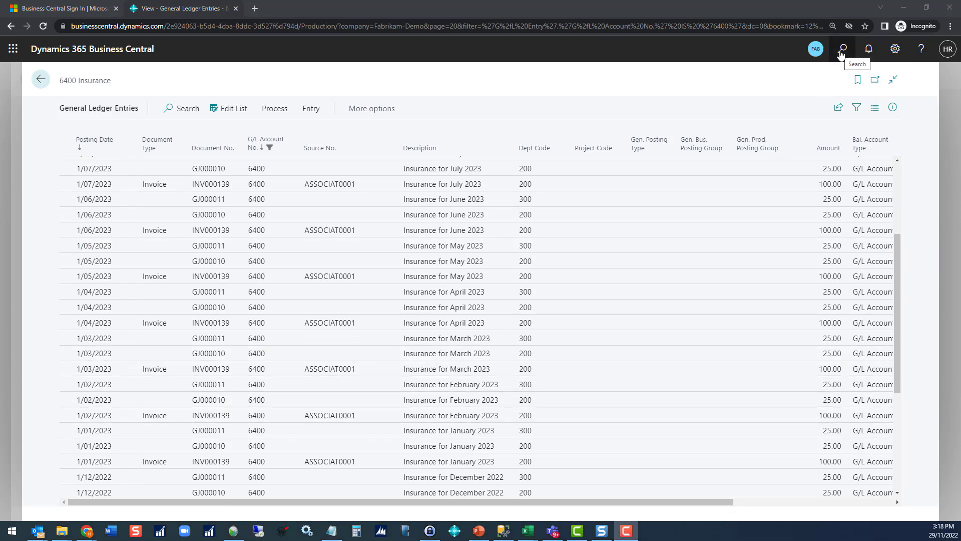
Run the G/L Deferral Summary report as of 31/12/2022, showing 600.00 deferred and 500.00 remaining.
click(841, 52)
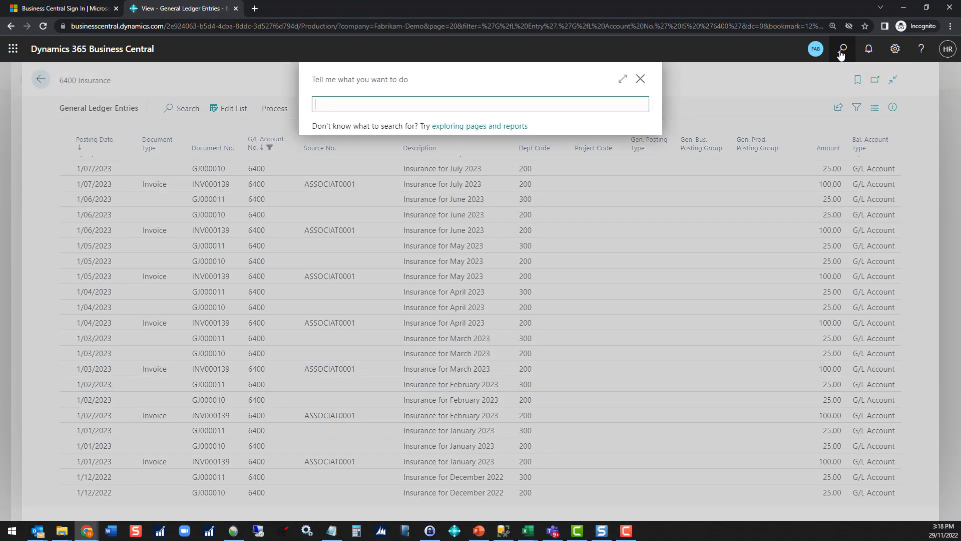
text(deferr)
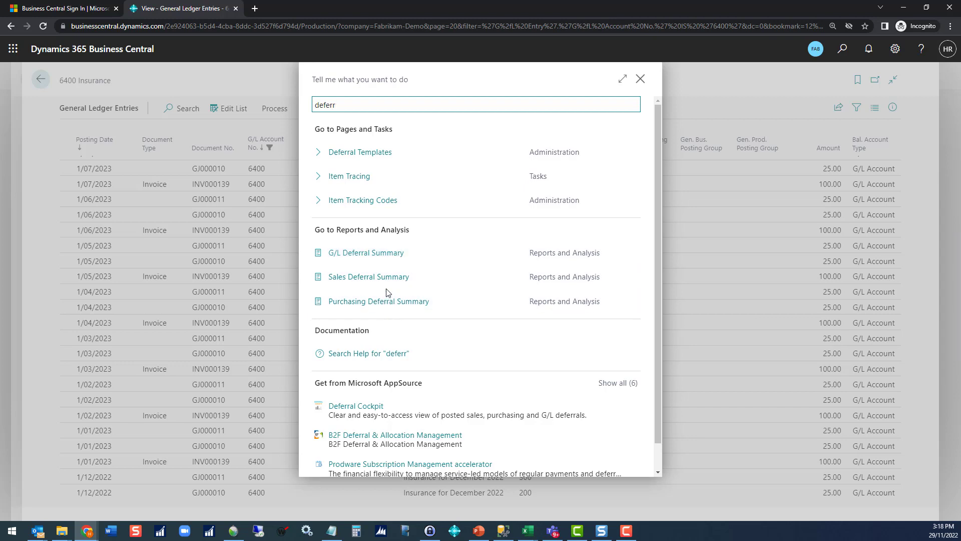
click(376, 257)
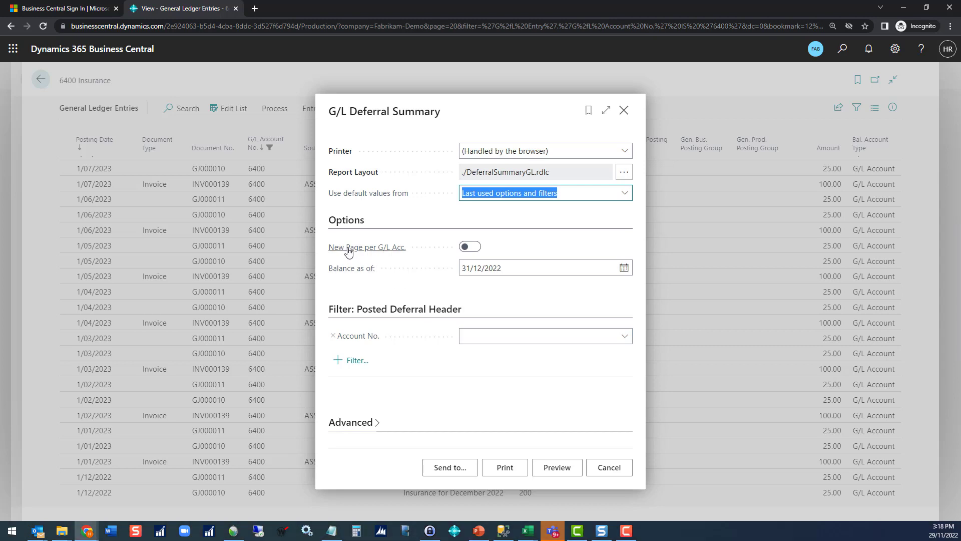
mouse_move(352, 254)
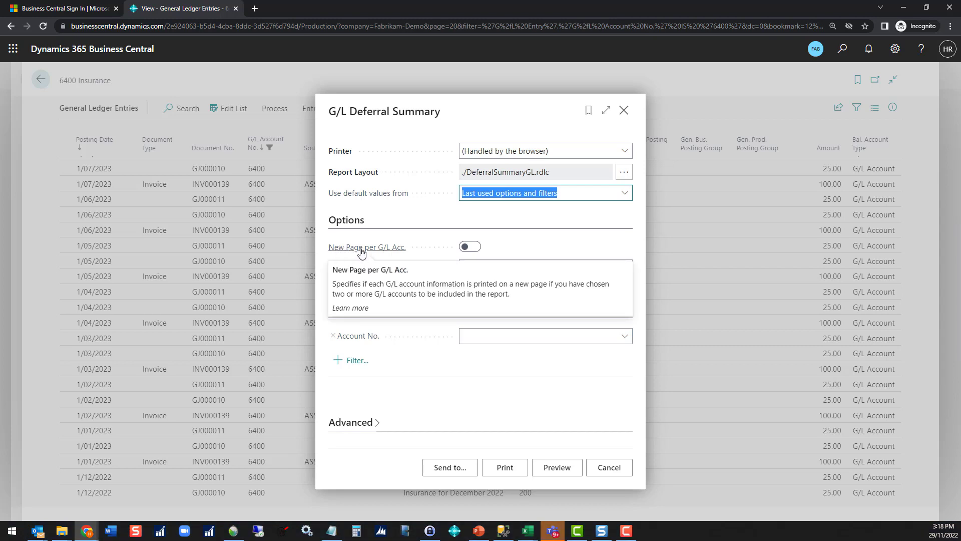
click(504, 468)
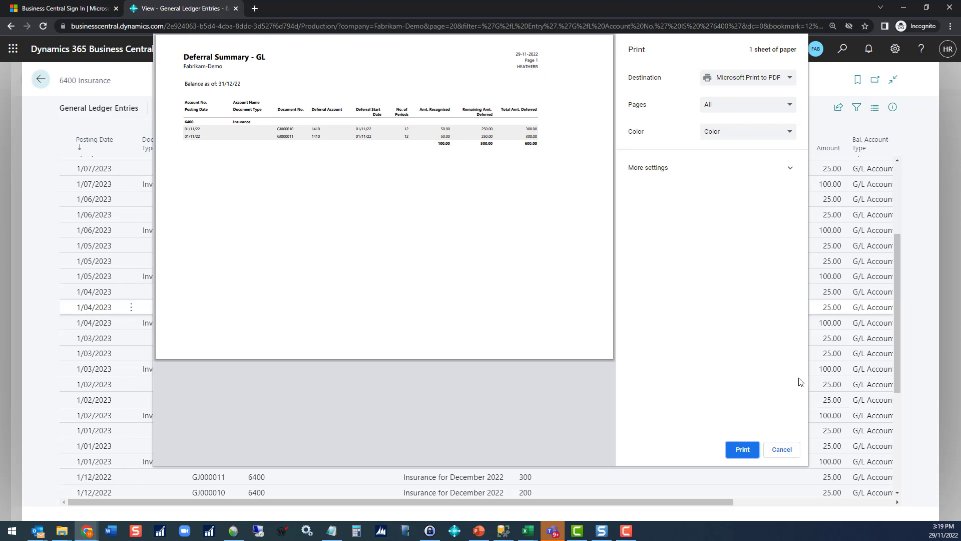
Close the preview and run the Purchasing Deferral Summary report with a balance as of 31/12/2022.
click(782, 450)
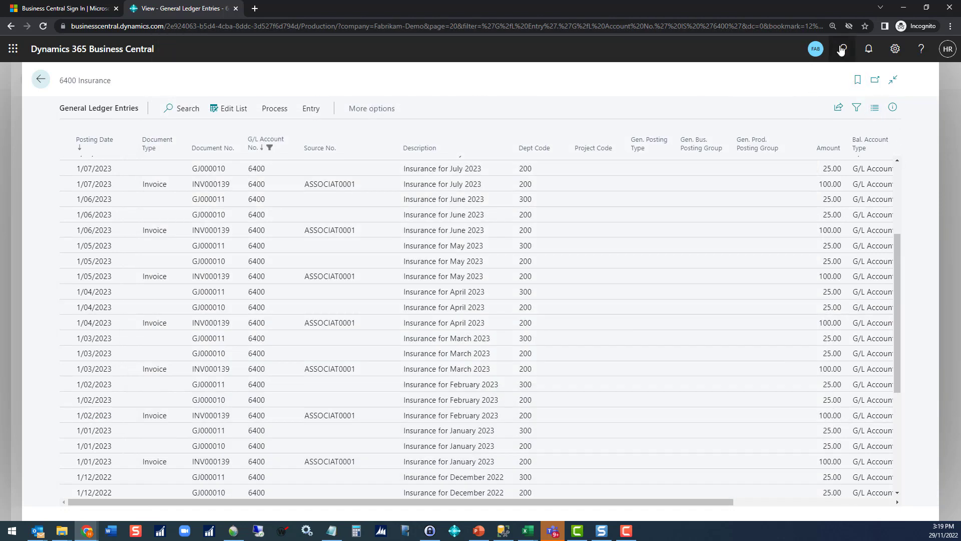
click(841, 50)
text(def)
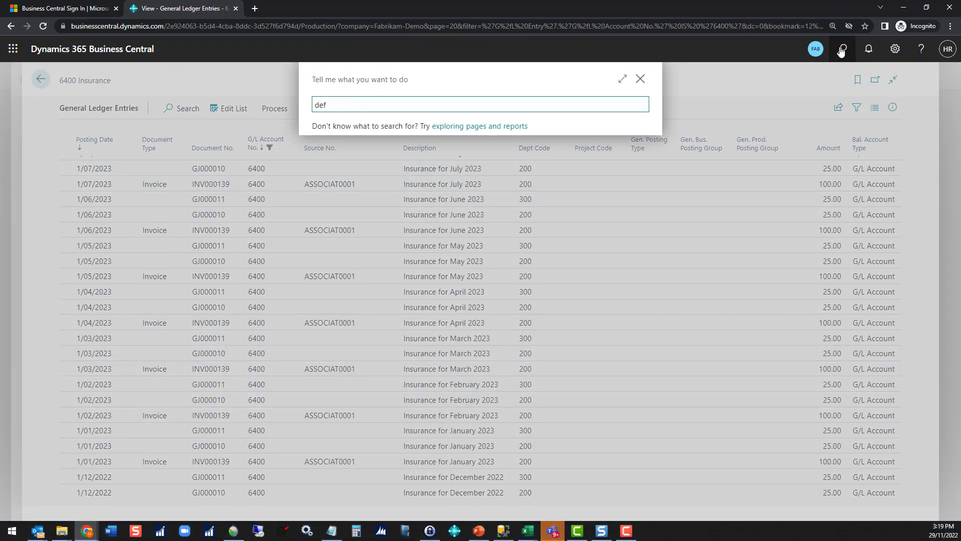
text(err)
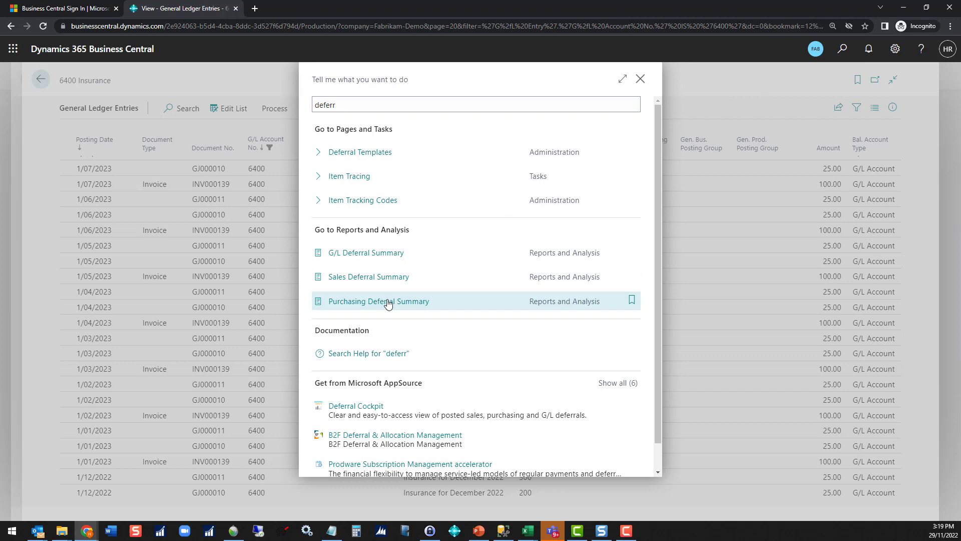
click(387, 302)
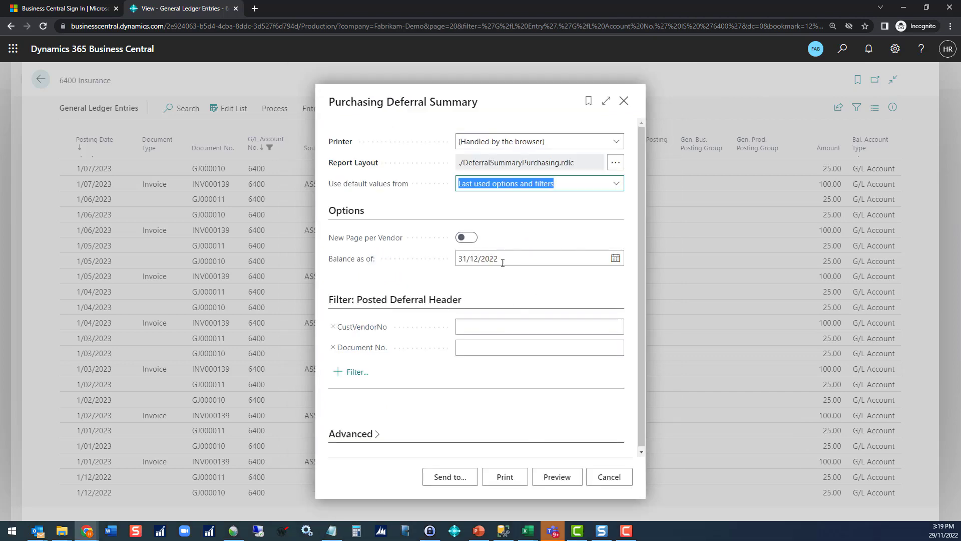
click(504, 477)
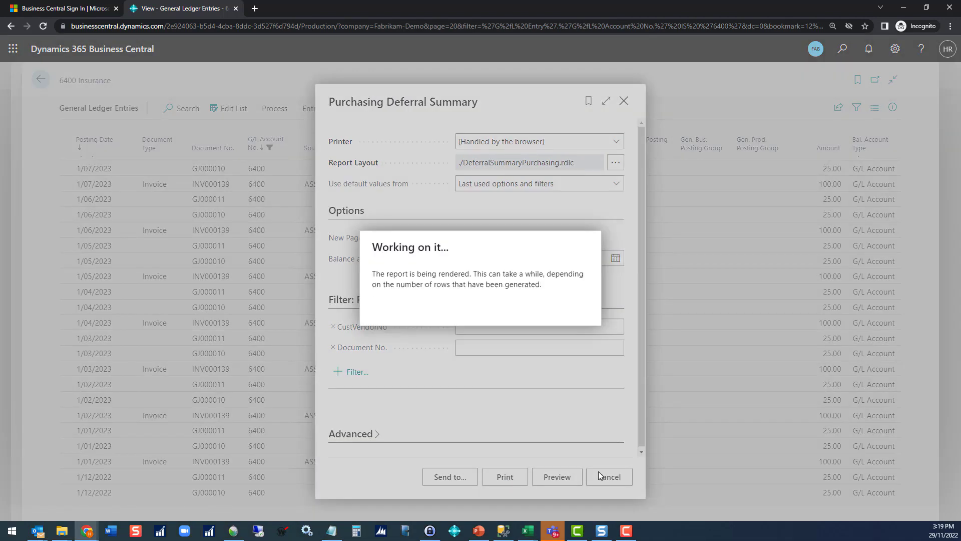